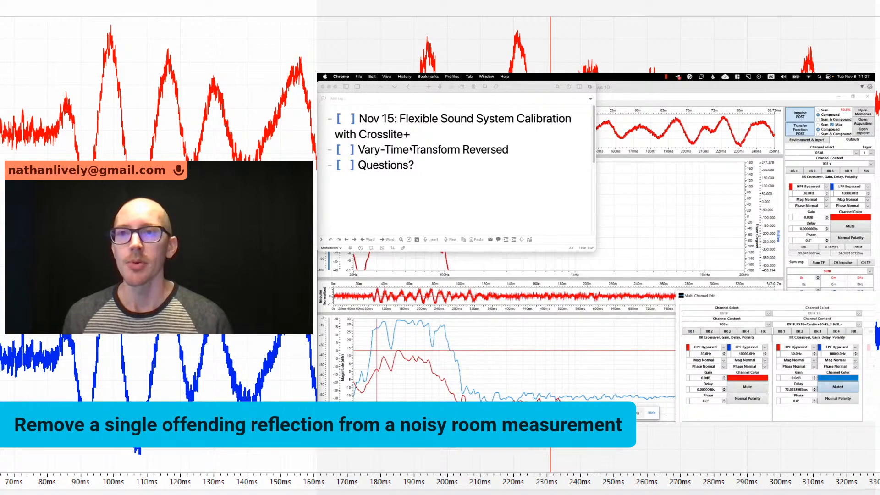
- Highlight the Nov 15 Flexible Sound System Calibration title in the notes and switch to Chrome to show its Facebook event page
{"action": "left_click", "coordinate": [392, 120]}
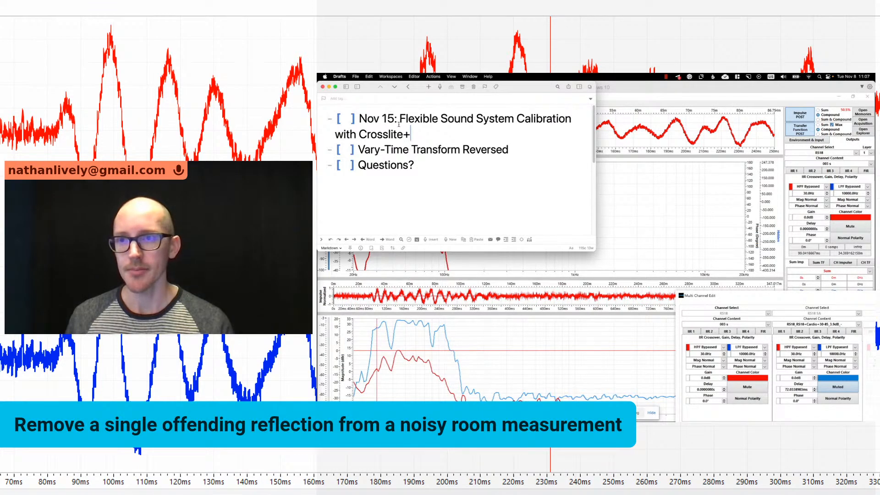
{"action": "left_click_drag", "start_coordinate": [410, 134], "coordinate": [400, 120]}
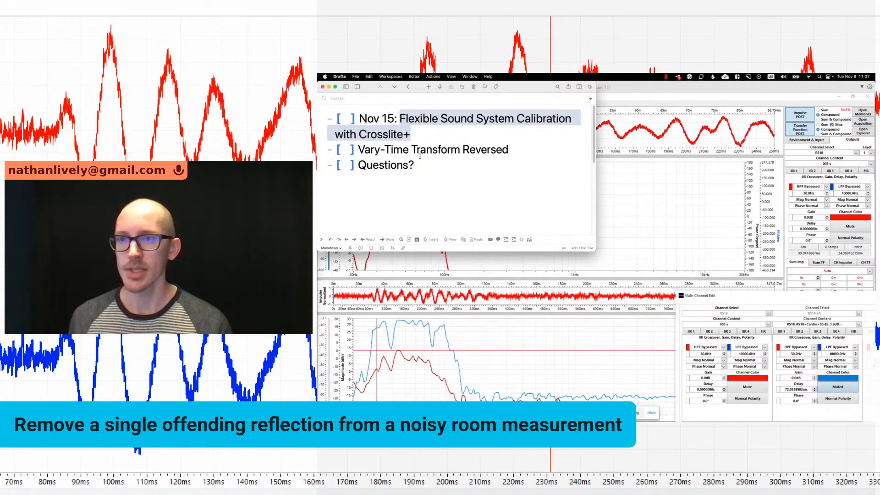
{"action": "key", "text": "super+Tab"}
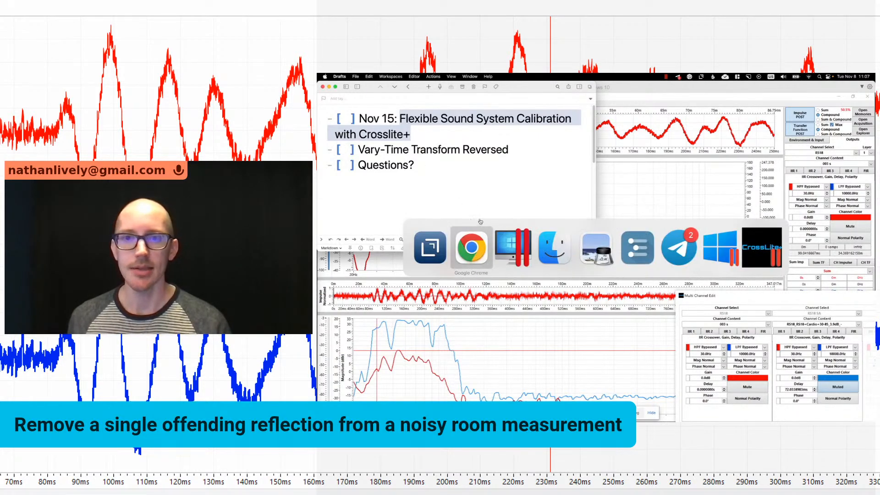
{"action": "left_click", "coordinate": [485, 246]}
{"action": "left_click", "coordinate": [389, 88]}
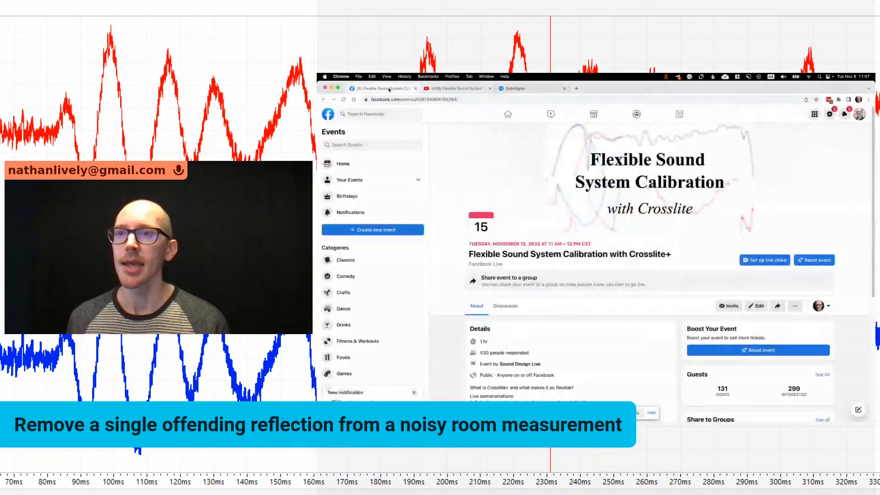
- Copy the web address of the Facebook event page and that of the matching YouTube livestream page
{"action": "left_click", "coordinate": [401, 99]}
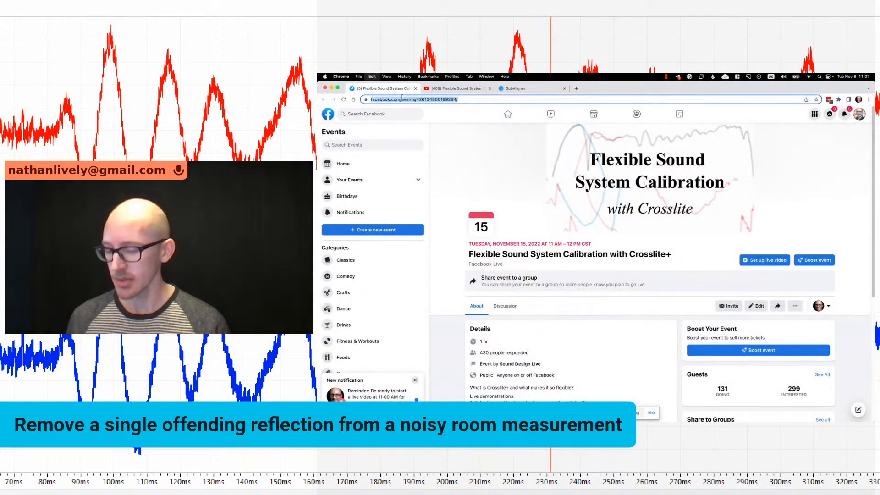
{"action": "key", "text": "super+Tab"}
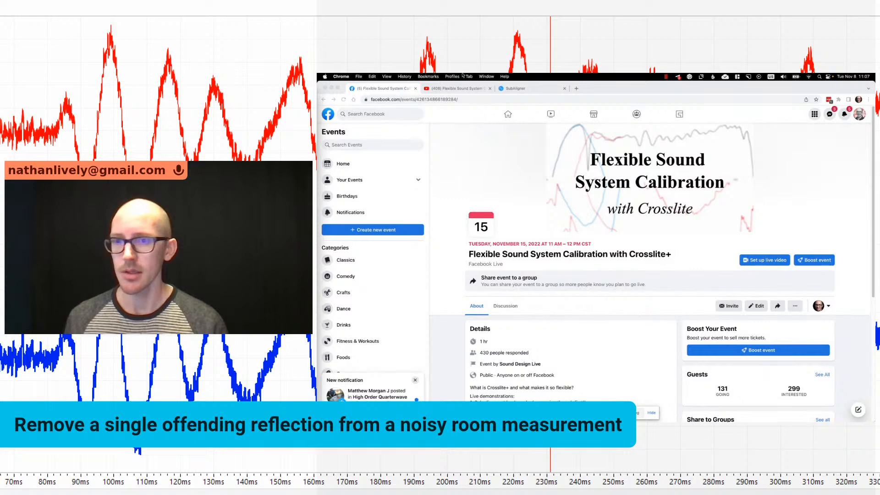
{"action": "left_click", "coordinate": [456, 89]}
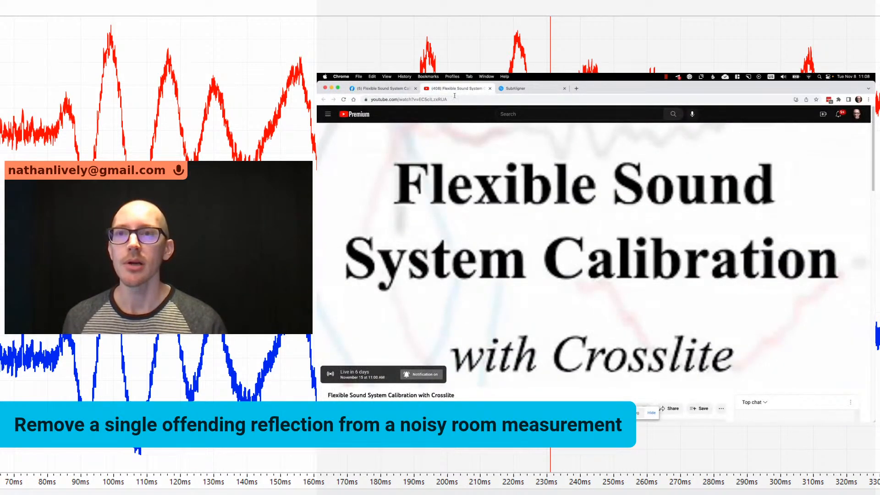
{"action": "left_click", "coordinate": [455, 99]}
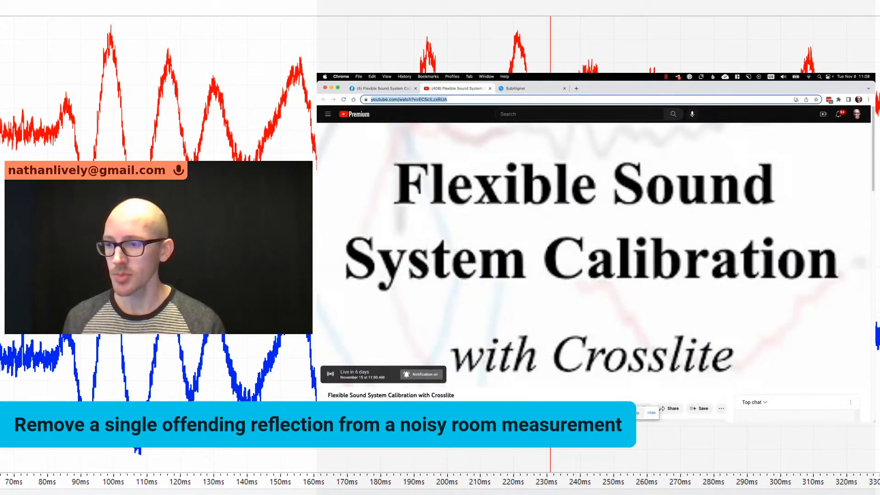
{"action": "key", "text": "super+Tab"}
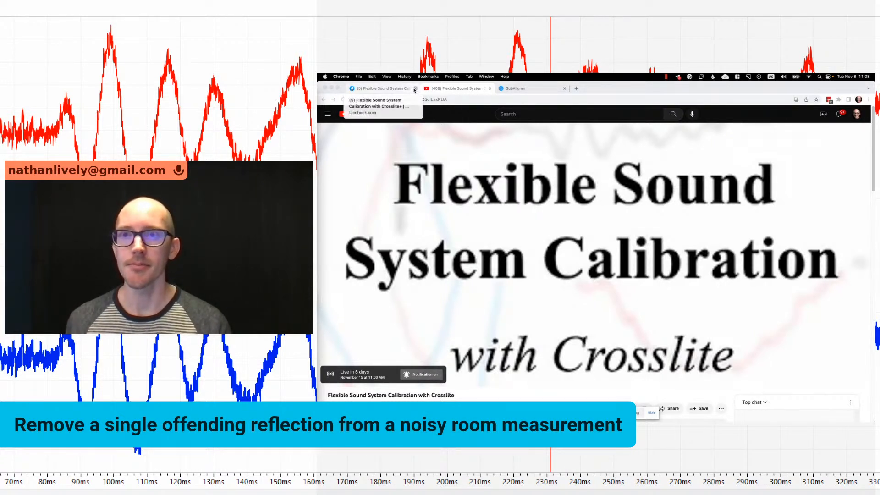
- Close the Facebook and YouTube pages in Chrome and switch to CrossLite+ in the Windows 10 virtual machine
{"action": "left_click", "coordinate": [415, 88]}
{"action": "left_click", "coordinate": [416, 89]}
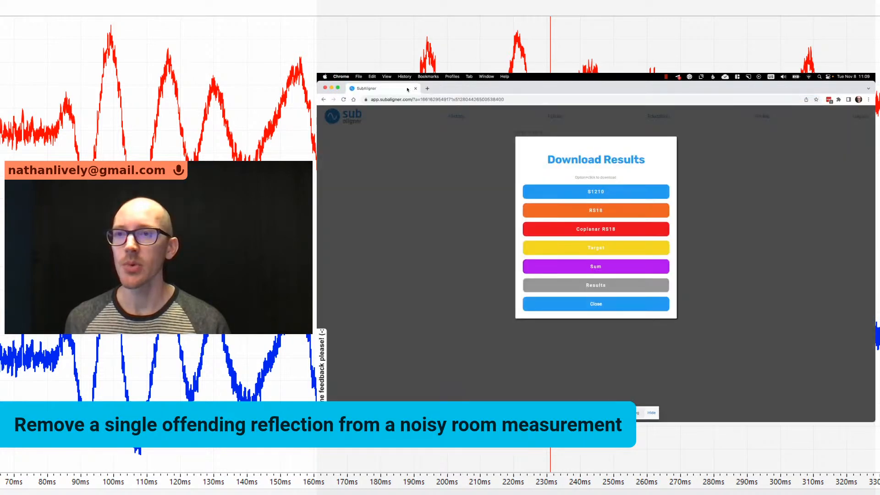
{"action": "key", "text": "super+Tab"}
{"action": "left_click", "coordinate": [504, 256]}
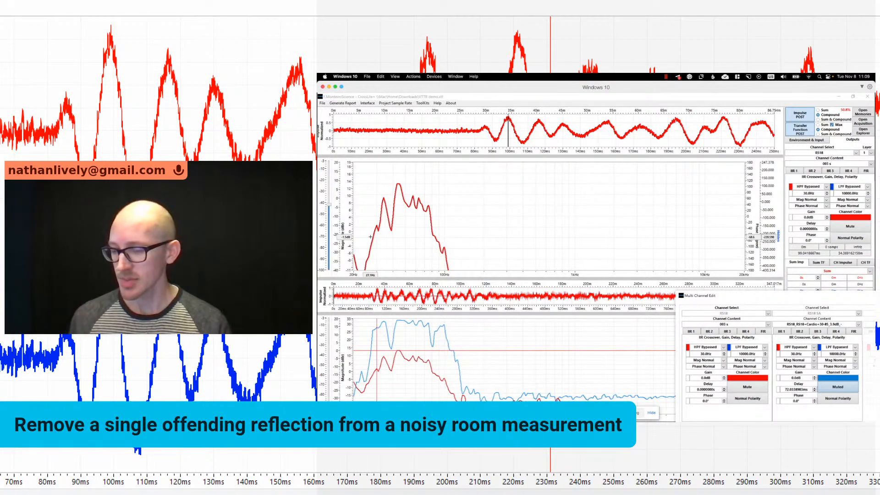
- Switch to Preview and examine the venue photo "IMG_8917 copy"
{"action": "key", "text": "super+Tab"}
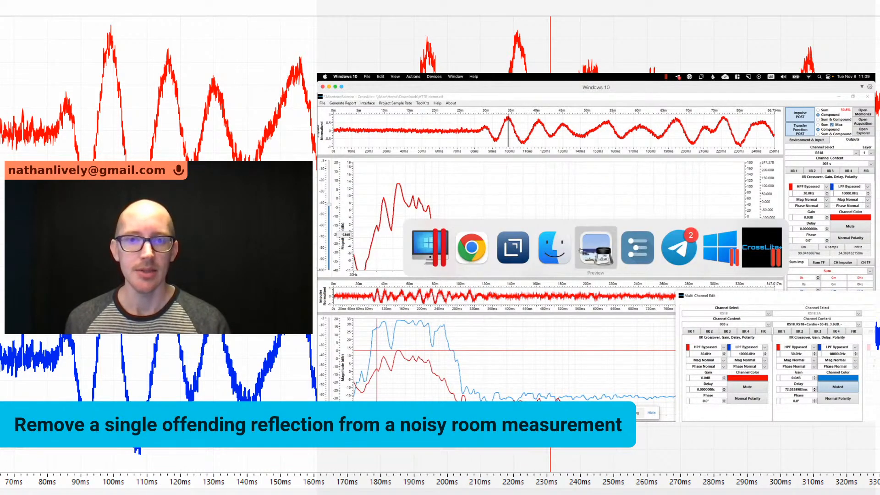
{"action": "left_click", "coordinate": [595, 252]}
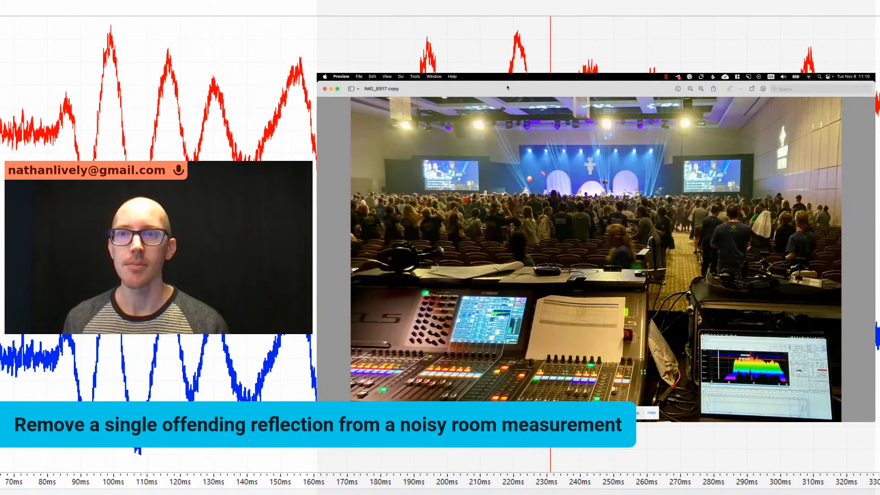
{"action": "key", "text": "super+Tab"}
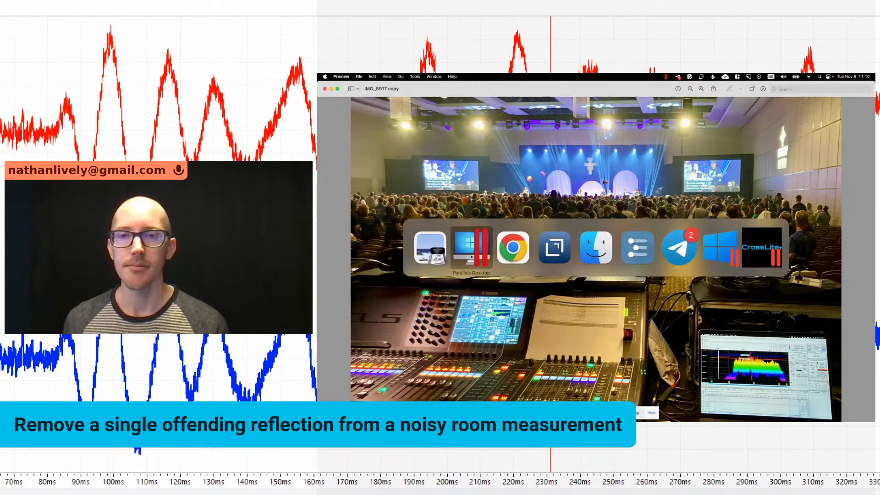
{"action": "left_click", "coordinate": [508, 252]}
{"action": "key", "text": "super+Tab"}
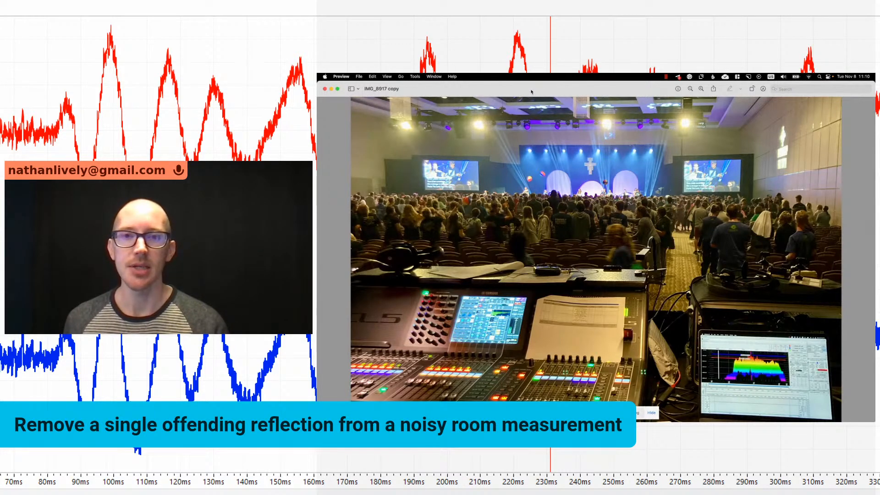
- Switch back to CrossLite+ in the Windows 10 virtual machine and enlarge the upper impulse response graph moderately
{"action": "key", "text": "super+Tab"}
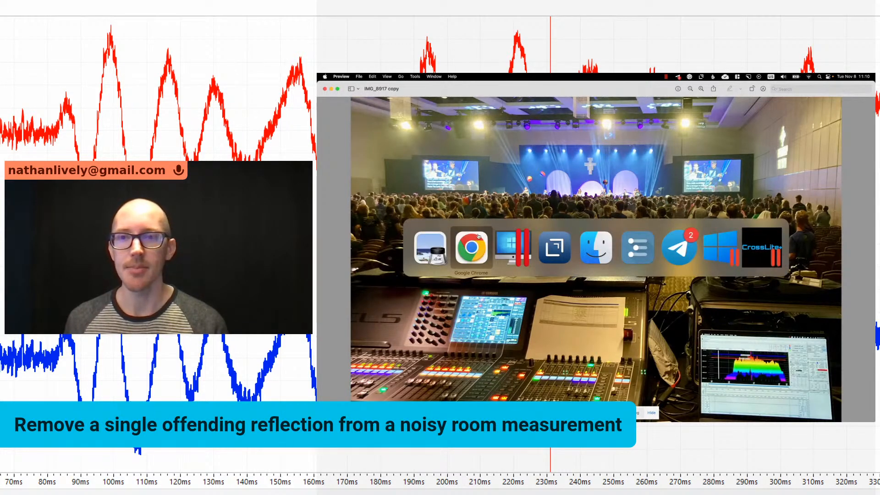
{"action": "left_click", "coordinate": [514, 247]}
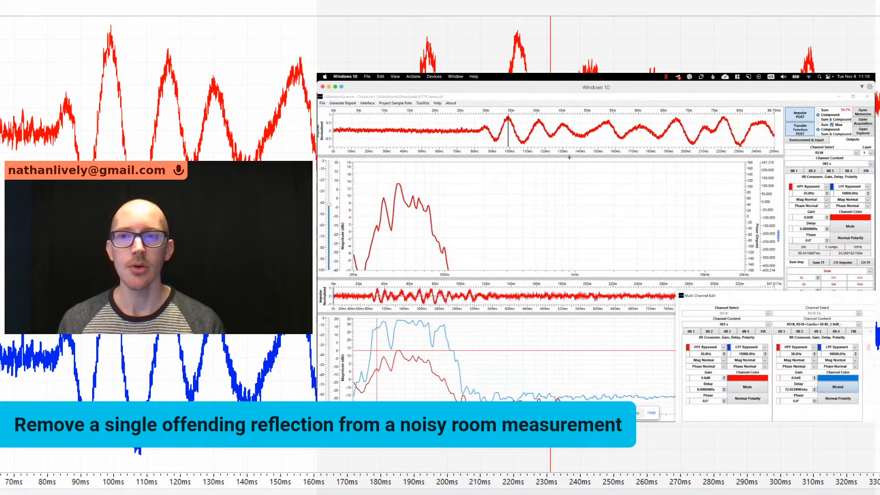
{"action": "left_click_drag", "start_coordinate": [567, 157], "coordinate": [559, 223]}
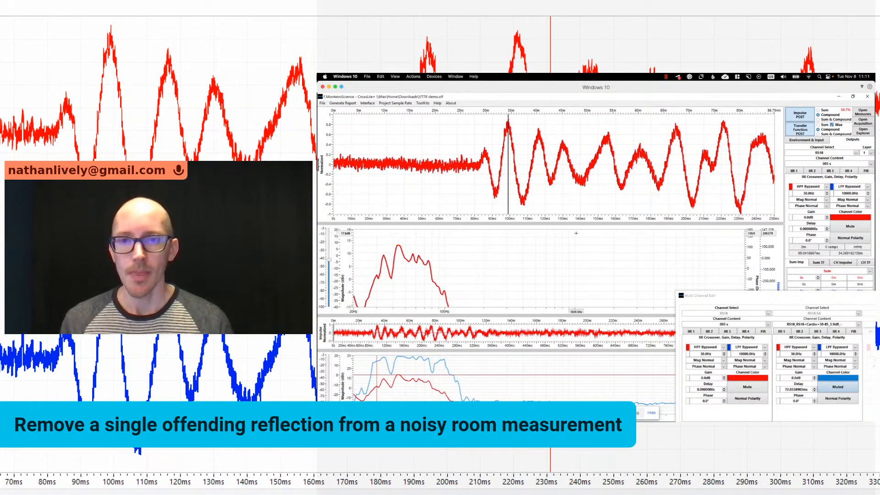
{"action": "left_click_drag", "start_coordinate": [576, 222], "coordinate": [572, 191]}
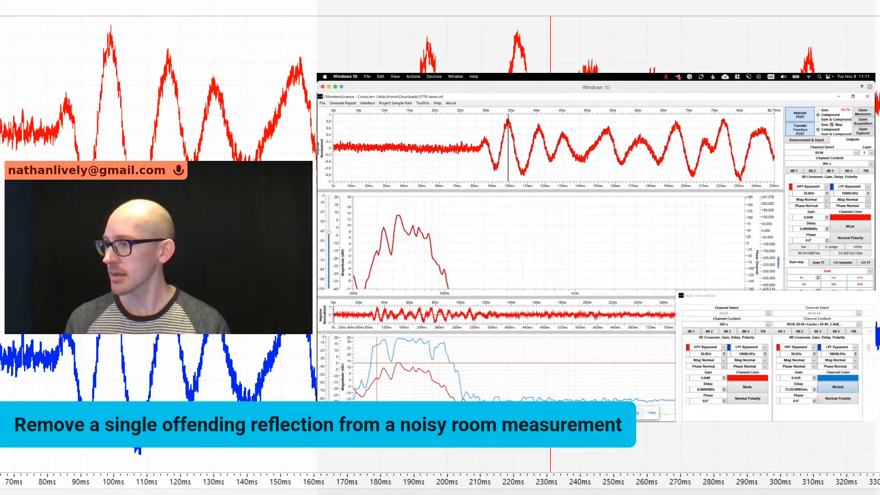
- Change the RS18 transfer function graph from the magnitude trace to the phase trace
{"action": "key", "text": "super+Tab"}
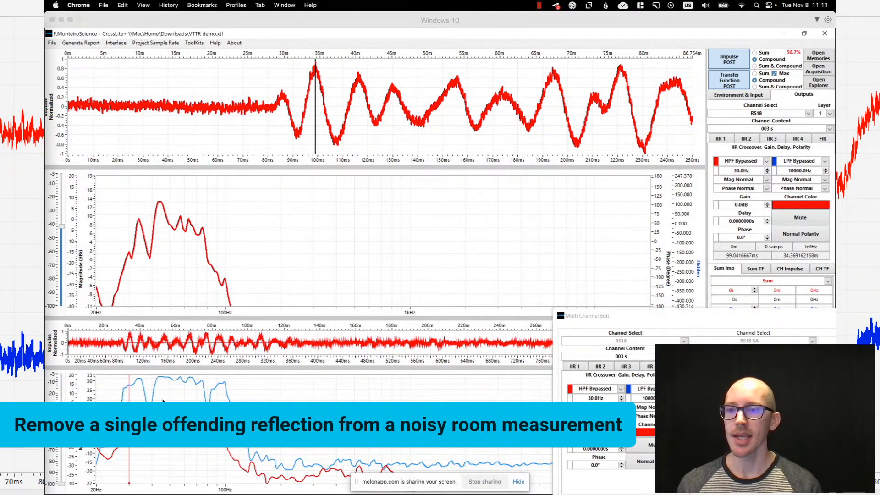
{"action": "right_click", "coordinate": [197, 235]}
{"action": "left_click", "coordinate": [214, 267]}
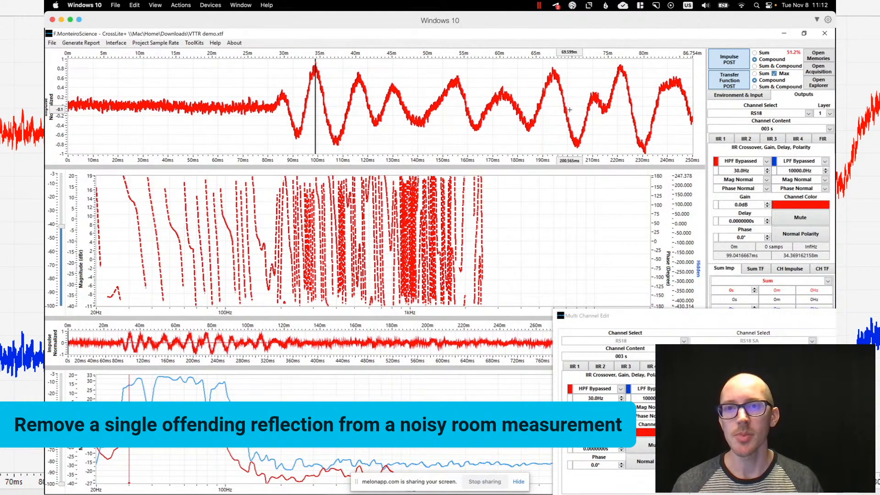
- Open Noise Reduction for the RS18 measurement "003 s" and set the method to Vary-Time Transform
{"action": "right_click", "coordinate": [742, 127]}
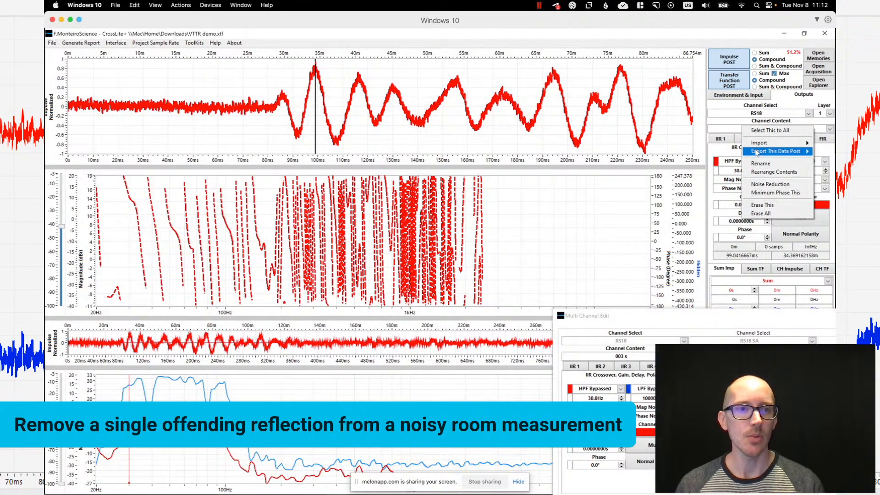
{"action": "left_click", "coordinate": [763, 184]}
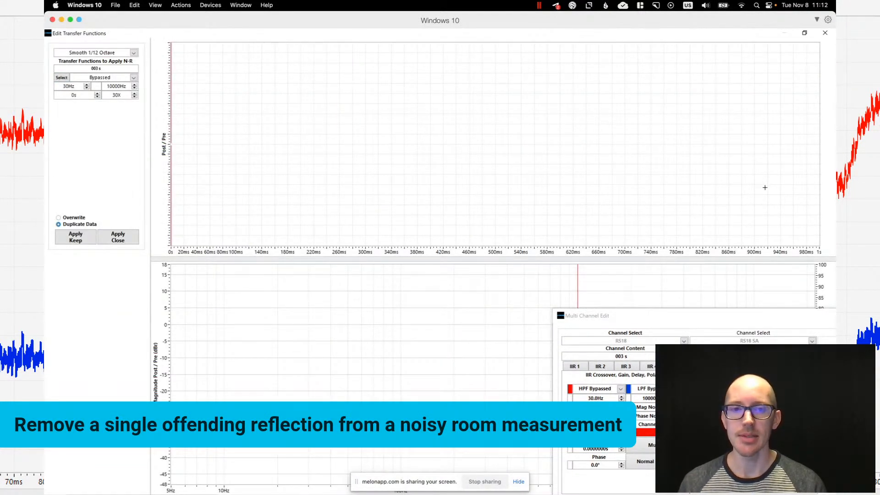
{"action": "left_click", "coordinate": [105, 77]}
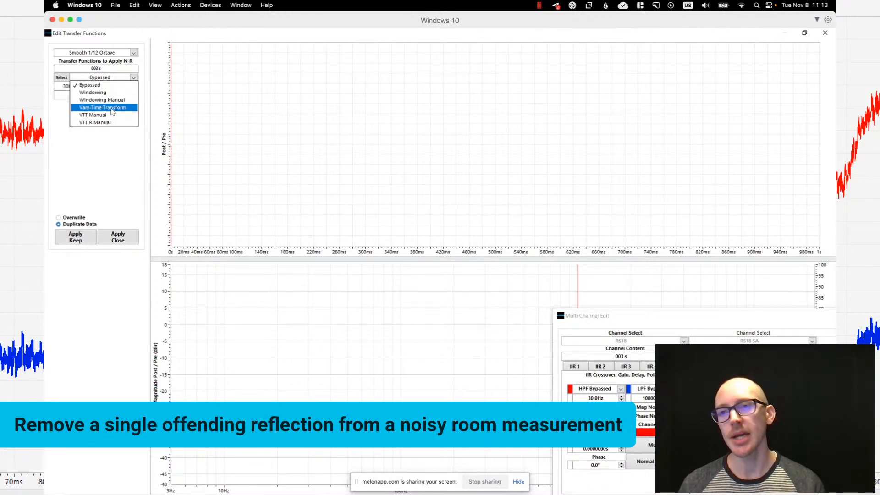
{"action": "left_click", "coordinate": [102, 108]}
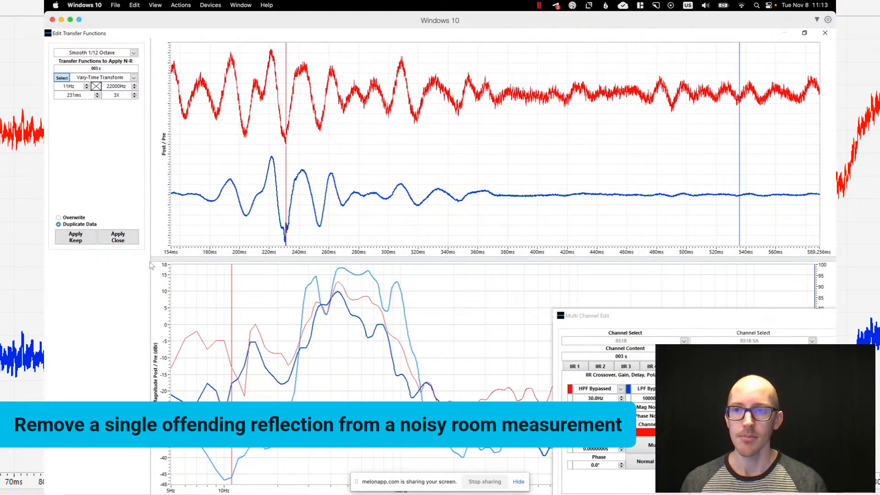
- Extend the time axis of the noise reduction impulse graph back to start at 0 s
{"action": "double_click", "coordinate": [169, 252]}
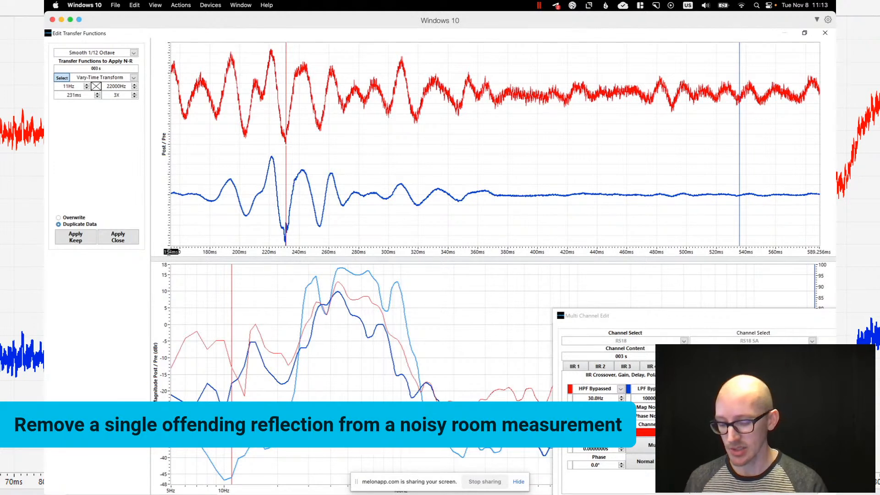
{"action": "type", "text": "160"}
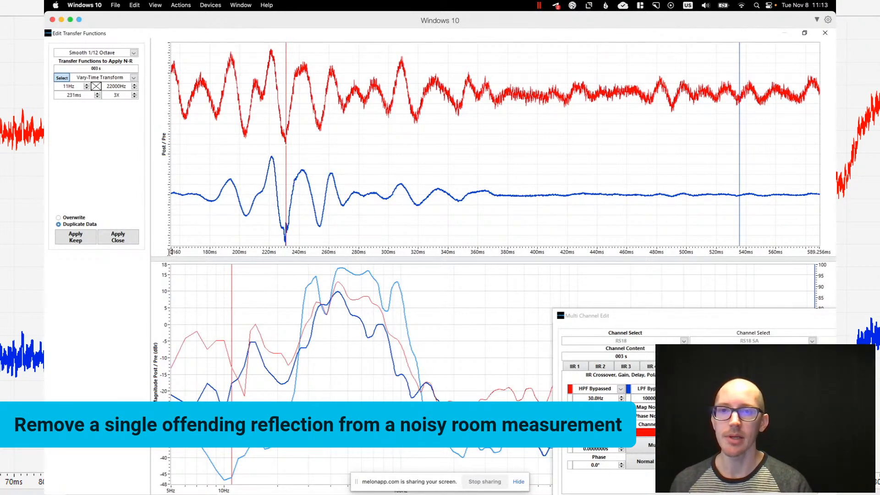
{"action": "key", "text": "Return"}
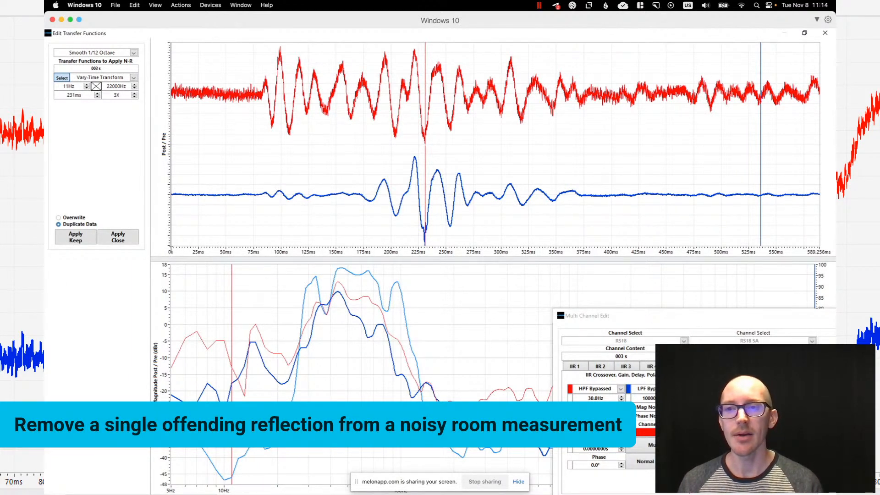
- Try the Windowing Manual noise reduction method for comparison, and return the method to Vary-Time Transform
{"action": "left_click", "coordinate": [115, 77]}
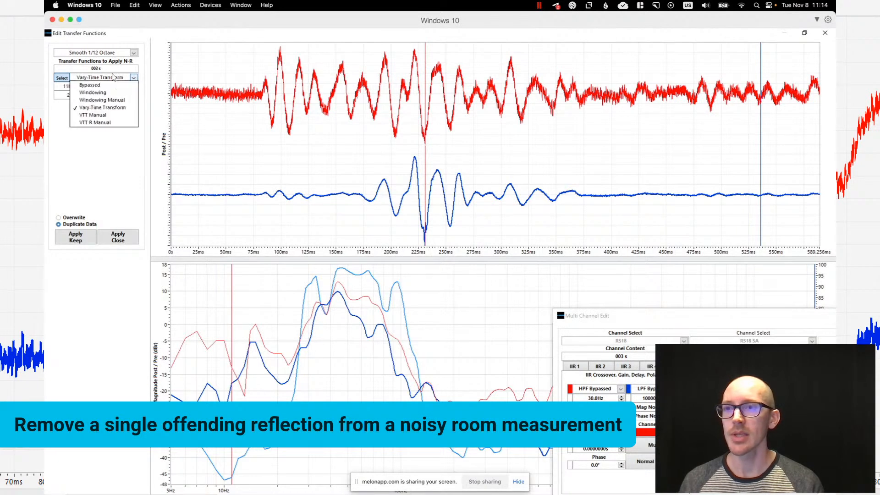
{"action": "left_click", "coordinate": [112, 100]}
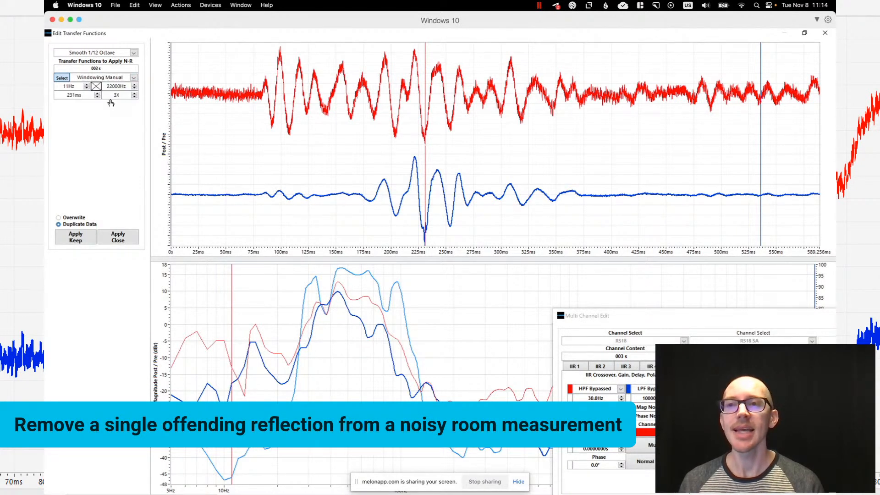
{"action": "left_click", "coordinate": [111, 77]}
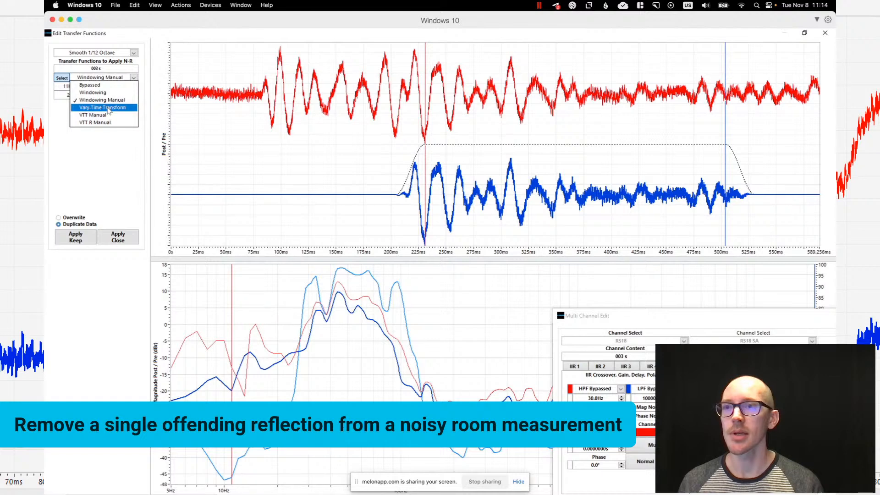
{"action": "left_click", "coordinate": [108, 108]}
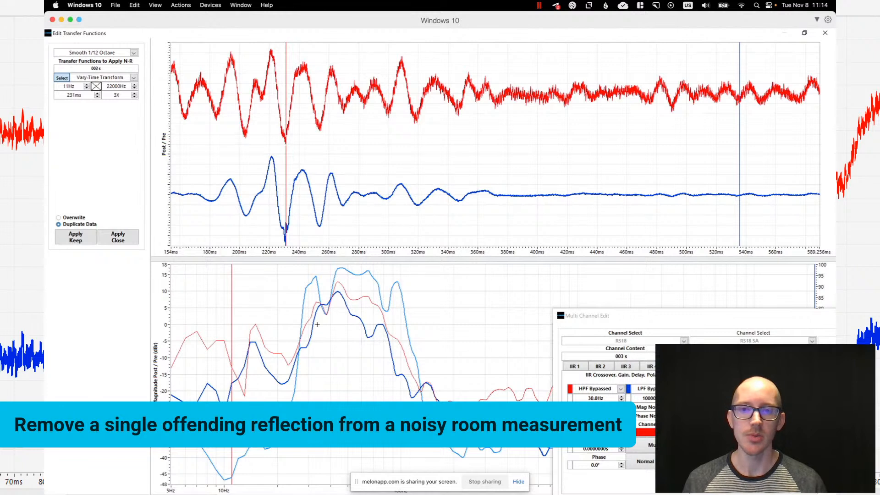
- Apply the Vary-Time Transform as duplicate data, close the editor, and select "003 s NR2" as the RS18 channel content
{"action": "left_click", "coordinate": [118, 238]}
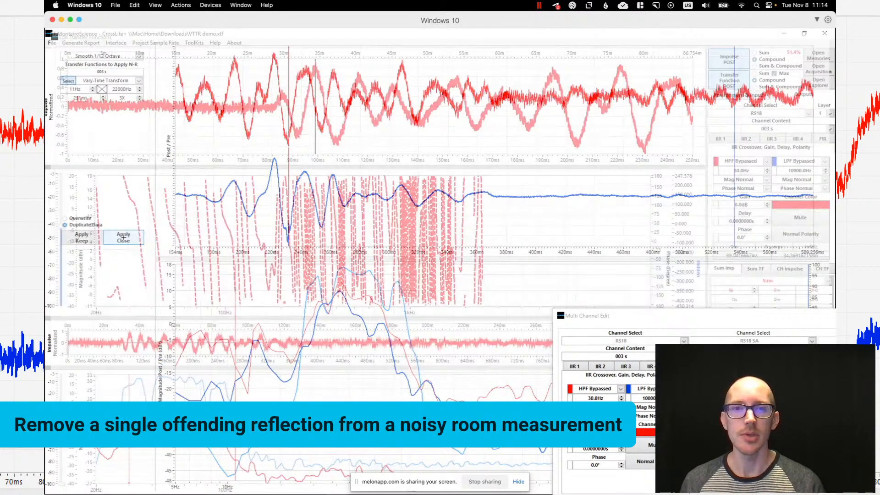
{"action": "left_click", "coordinate": [744, 130]}
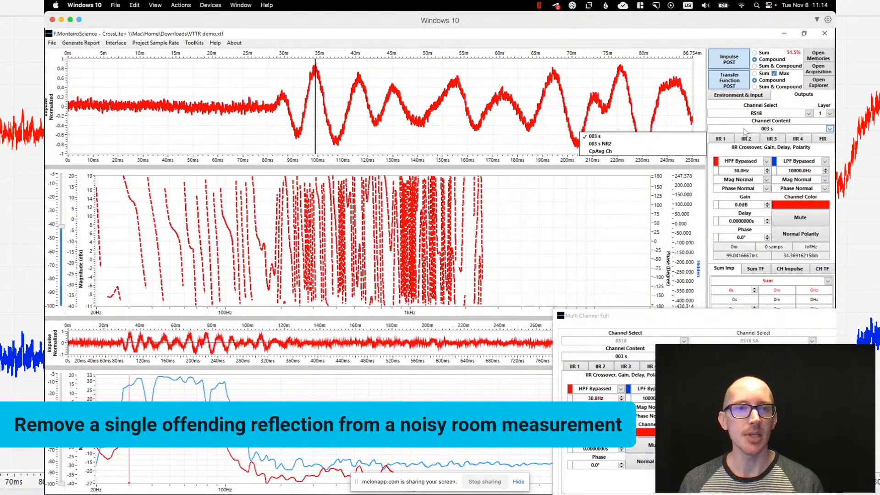
{"action": "left_click", "coordinate": [675, 144]}
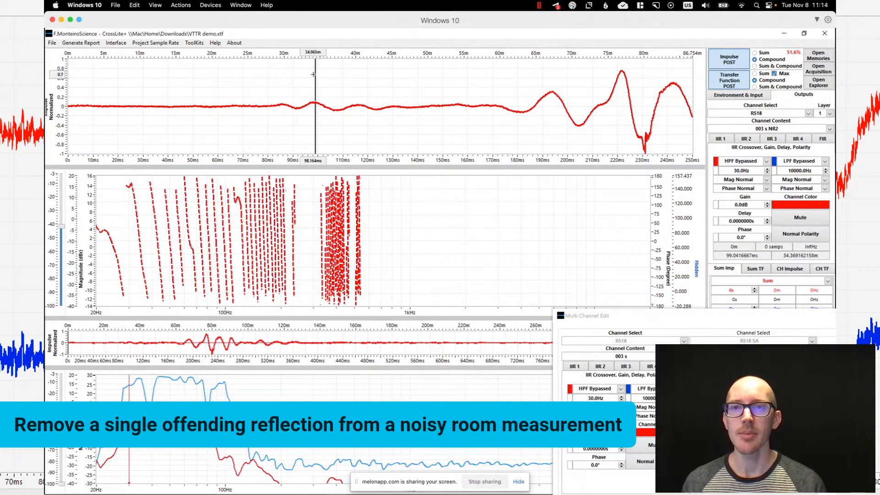
- Move the impulse graph's time marker to the later peak at about 221 ms and restore "003 s" as the RS18 channel content
{"action": "mouse_move", "coordinate": [316, 74]}
{"action": "left_mouse_down"}
{"action": "mouse_move", "coordinate": [650, 86]}
{"action": "mouse_move", "coordinate": [622, 92]}
{"action": "left_mouse_up"}
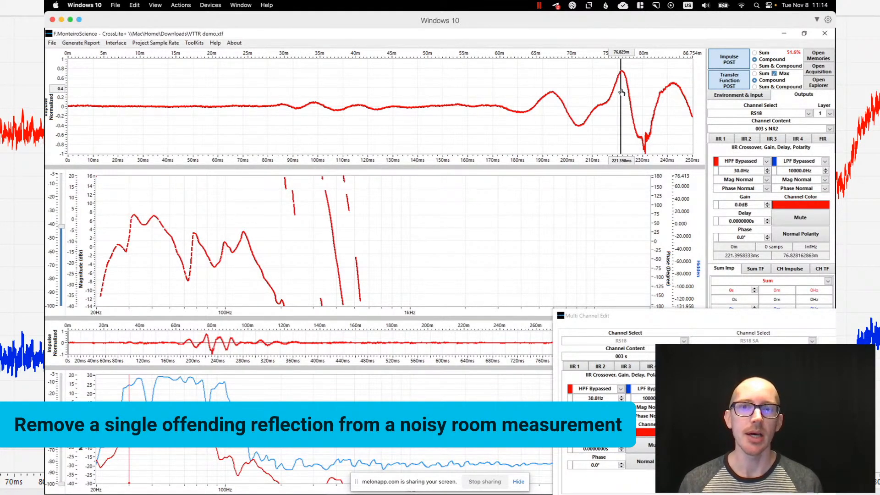
{"action": "left_click", "coordinate": [750, 130]}
{"action": "left_click", "coordinate": [681, 137]}
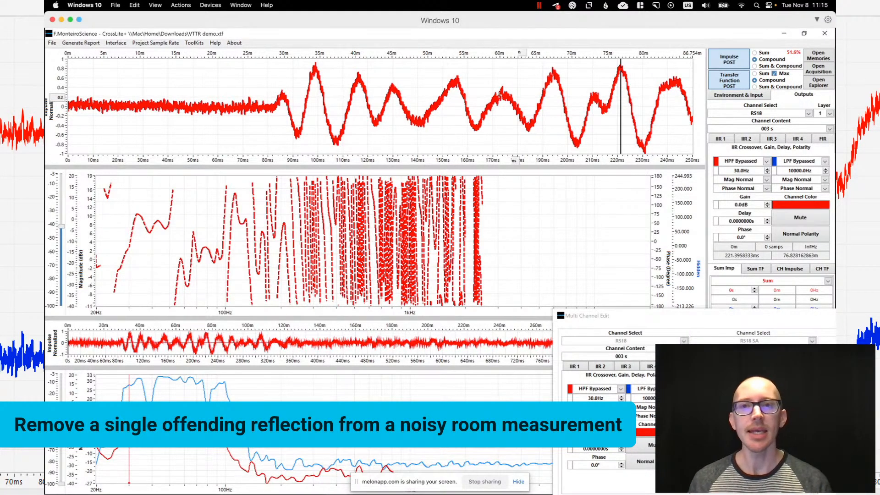
{"action": "left_click_drag", "start_coordinate": [319, 165], "coordinate": [319, 181]}
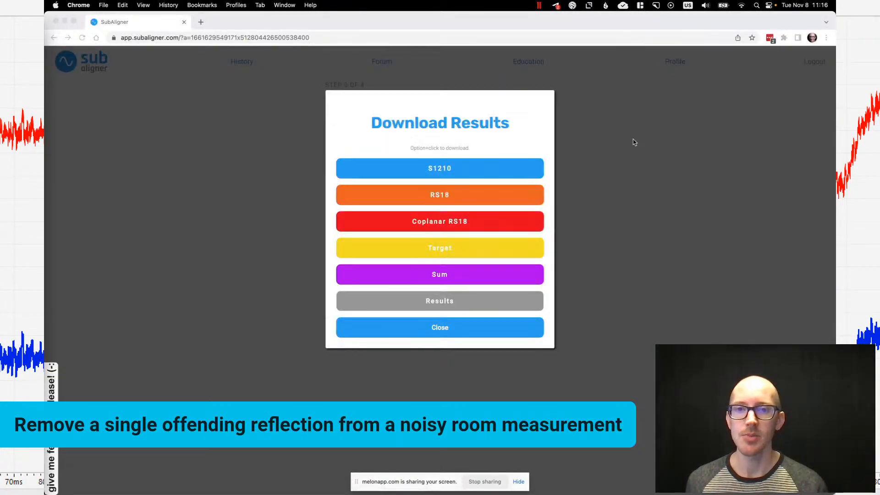
- In SubAligner, close the download results and go back to the Main settings for the NEXO S1210, enlarging the page
{"action": "left_click", "coordinate": [440, 334]}
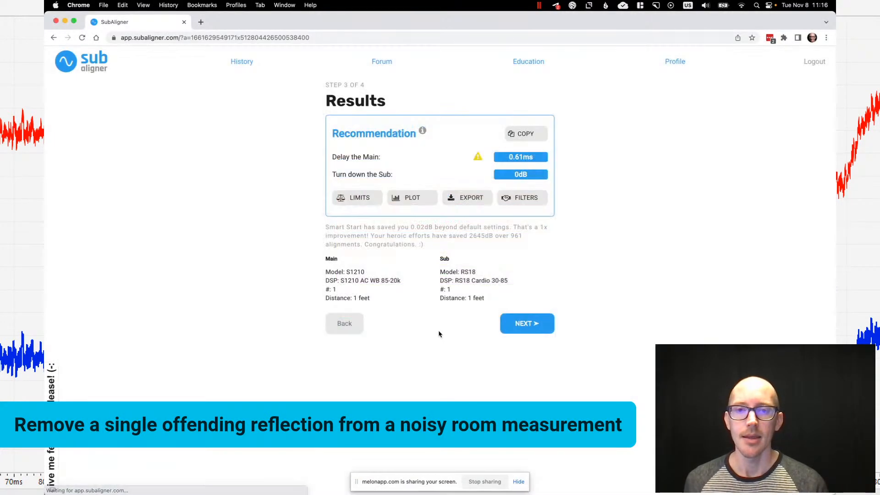
{"action": "left_click", "coordinate": [349, 324]}
{"action": "left_click", "coordinate": [348, 314]}
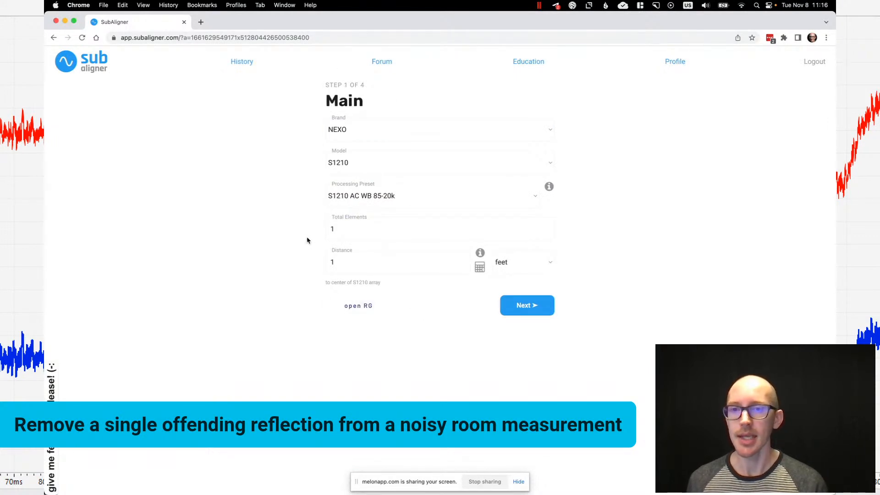
{"action": "key", "text": "super+equal"}
{"action": "key", "text": "super+equal"}
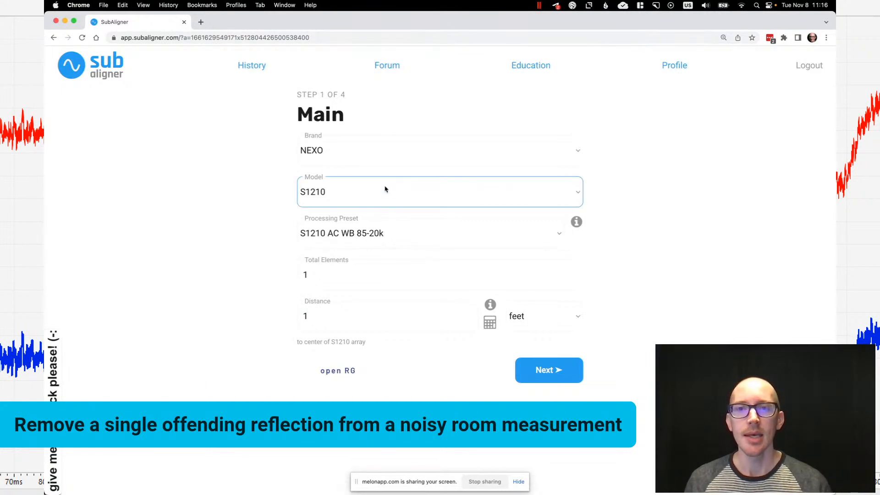
- Advance through the RS18 sub settings to the alignment results, view their export options, and switch back to CrossLite+
{"action": "left_click", "coordinate": [549, 369]}
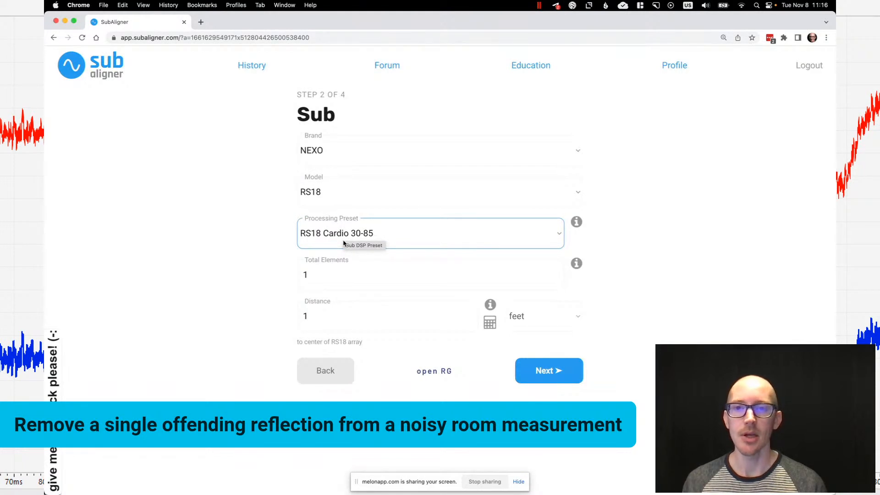
{"action": "left_click", "coordinate": [550, 376]}
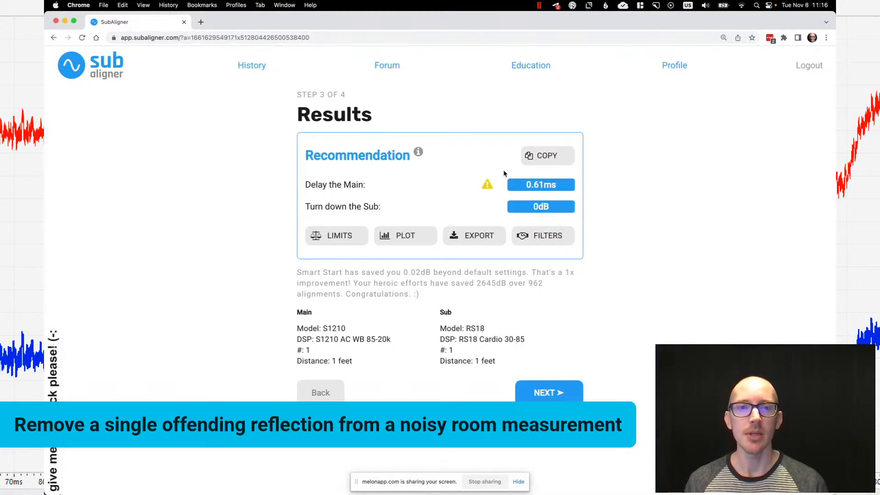
{"action": "left_click", "coordinate": [489, 234]}
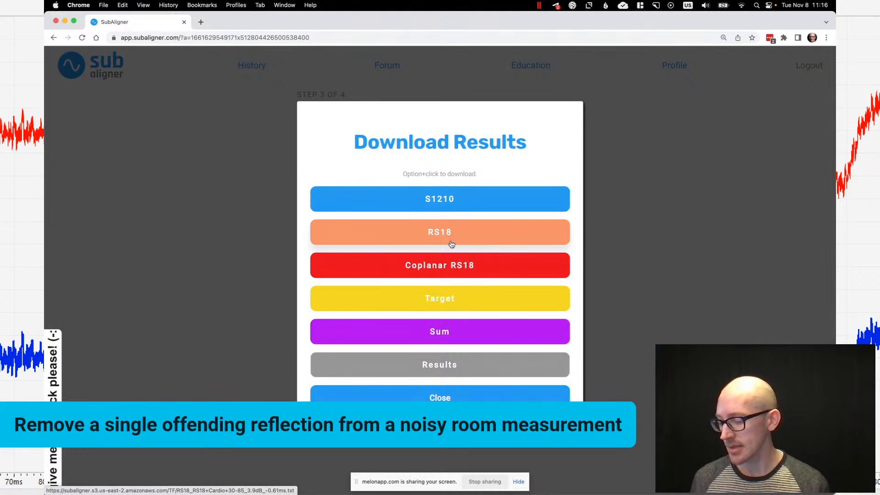
{"action": "key", "text": "super+Tab"}
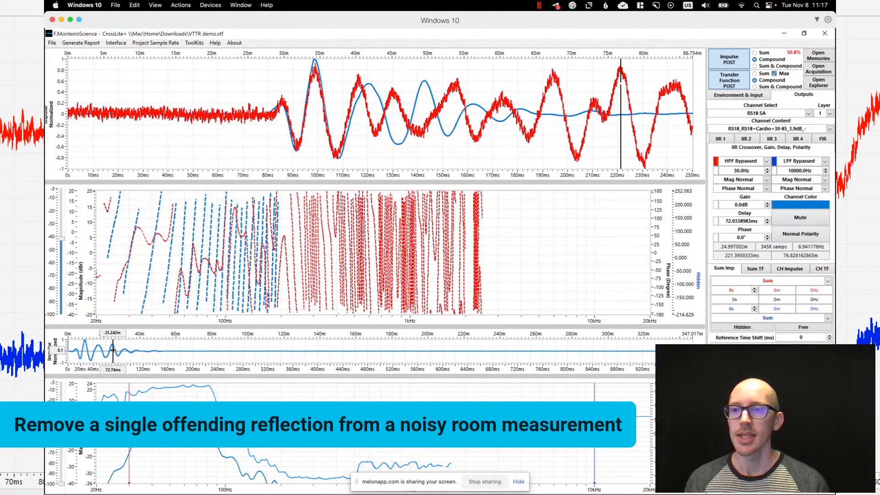
- Try delaying RS18 SA to about 194.9 ms to match the later peak, and set the Reference Time Shift to 50 ms
{"action": "left_click", "coordinate": [215, 358]}
{"action": "left_click_drag", "start_coordinate": [214, 358], "coordinate": [189, 358]}
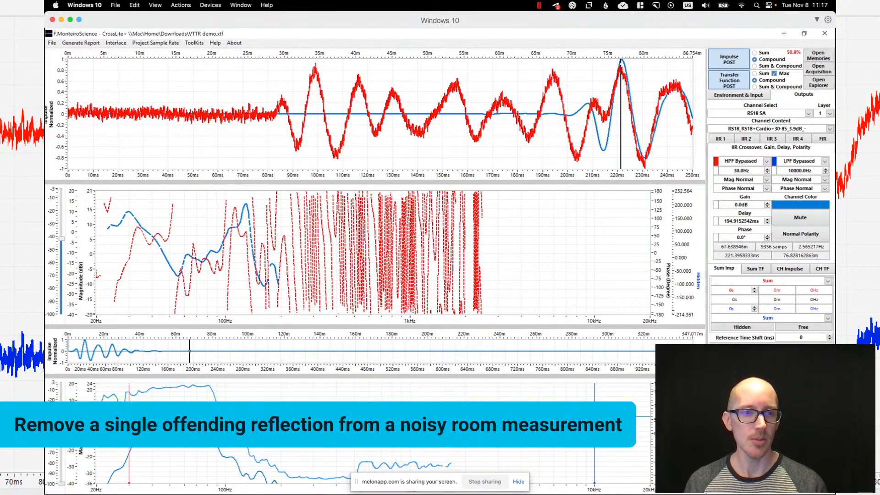
{"action": "left_click", "coordinate": [800, 335]}
{"action": "type", "text": "5"}
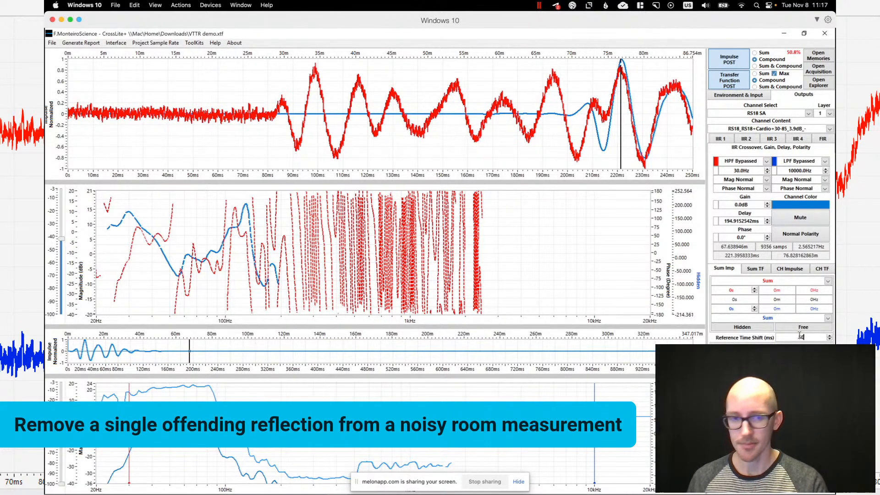
{"action": "type", "text": "0"}
{"action": "key", "text": "Return"}
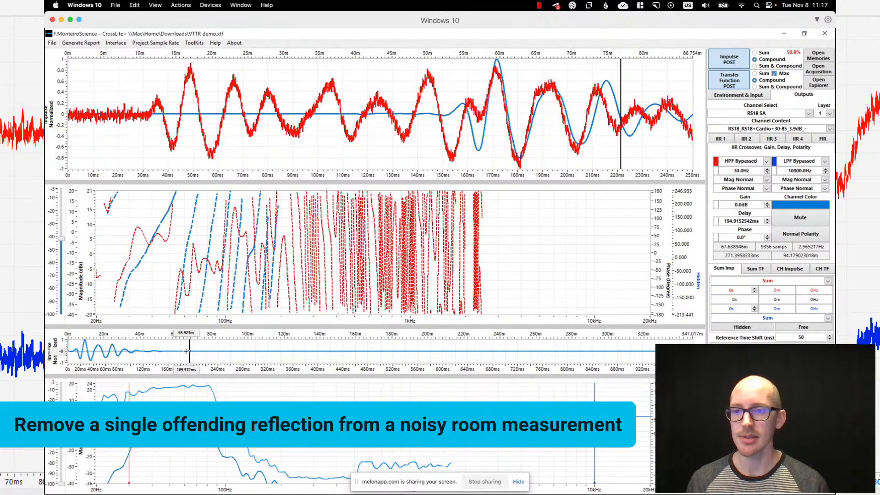
- Bring the RS18 SA delay back to about 72.7 ms and reset the Reference Time Shift to 0 ms
{"action": "left_click_drag", "start_coordinate": [190, 351], "coordinate": [114, 352]}
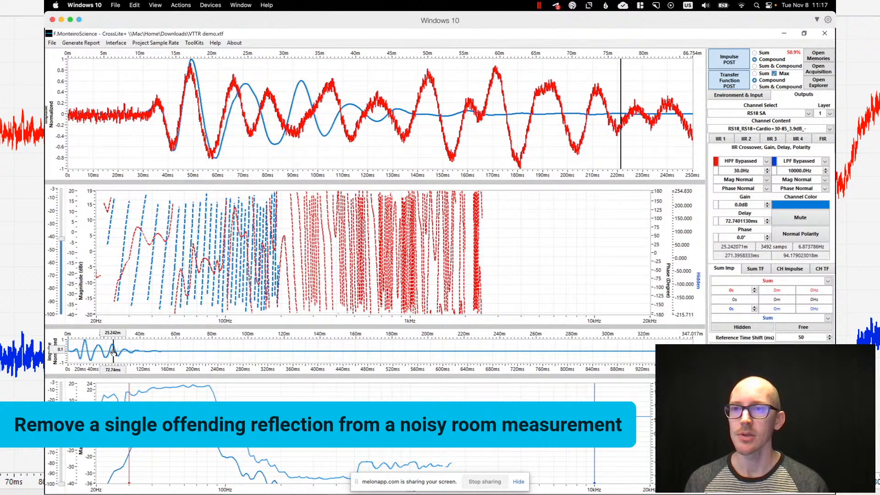
{"action": "double_click", "coordinate": [801, 337]}
{"action": "type", "text": "0"}
{"action": "key", "text": "Return"}
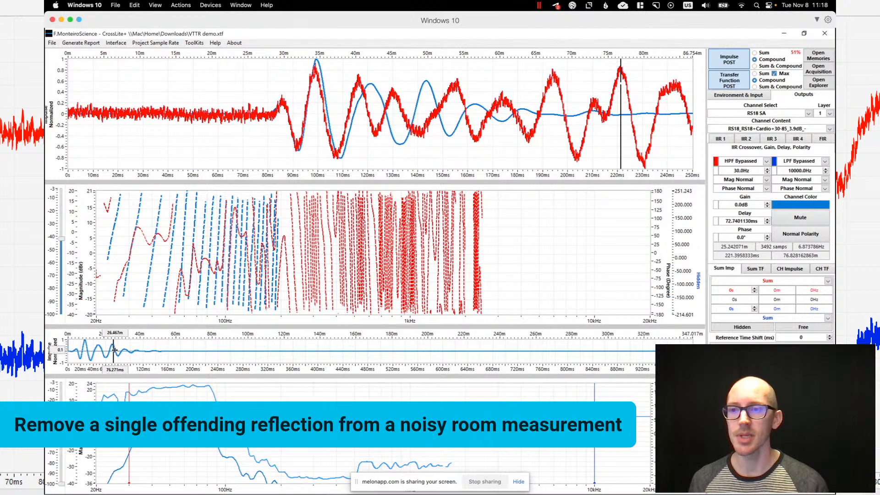
- Fine-tune the RS18 SA delay to about 71.9 ms and place the impulse graph's time marker on the first peak at about 99 ms
{"action": "scroll", "coordinate": [106, 351], "scroll_direction": "up", "scroll_amount": 2}
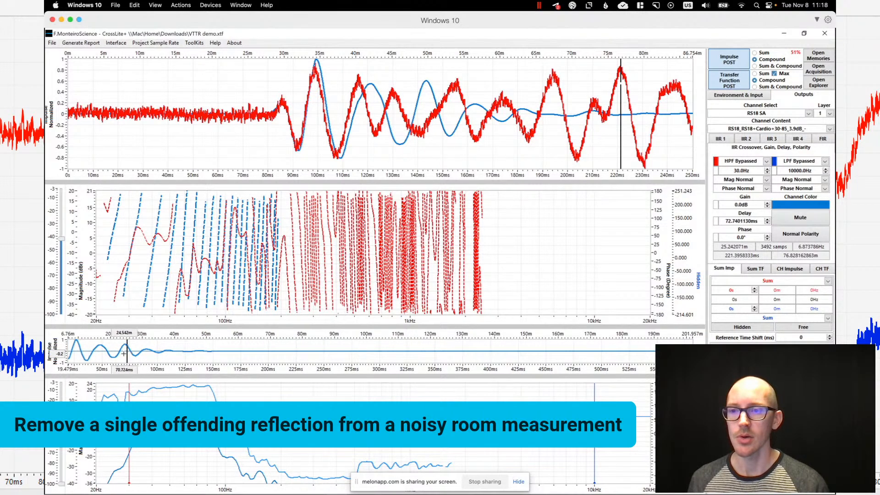
{"action": "left_click_drag", "start_coordinate": [126, 354], "coordinate": [126, 357]}
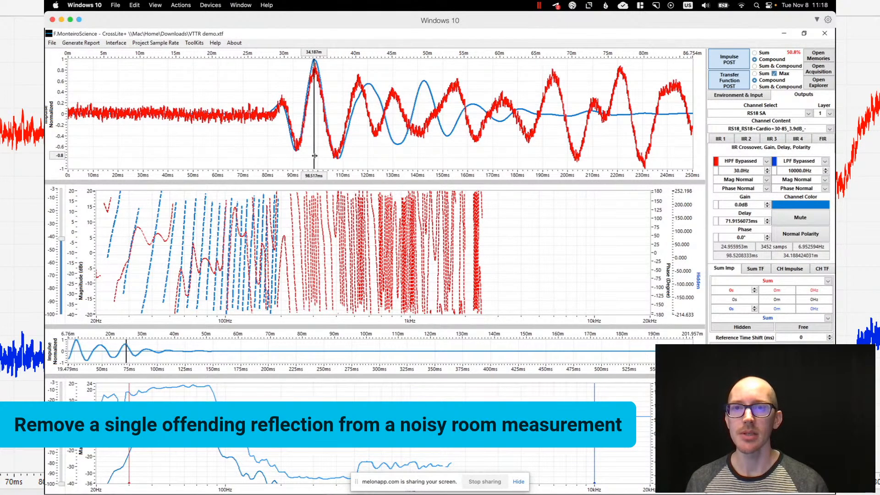
{"action": "left_click", "coordinate": [316, 159]}
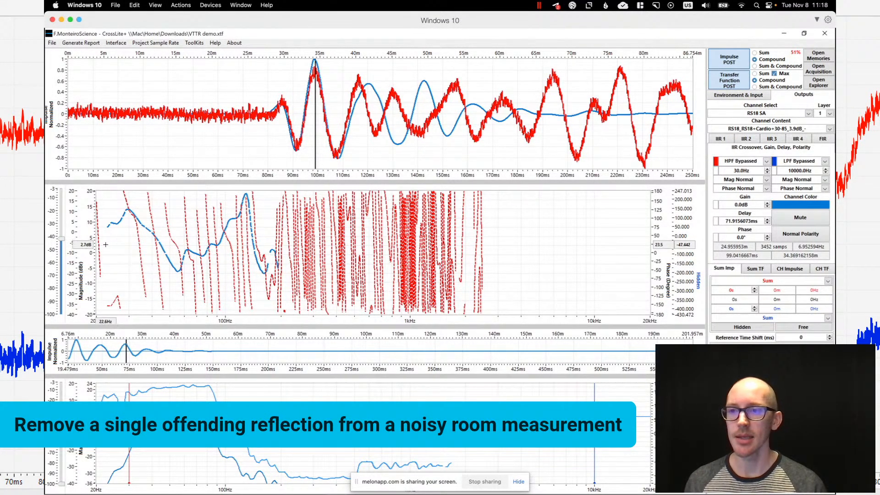
{"action": "scroll", "coordinate": [104, 245], "scroll_direction": "up", "scroll_amount": 3}
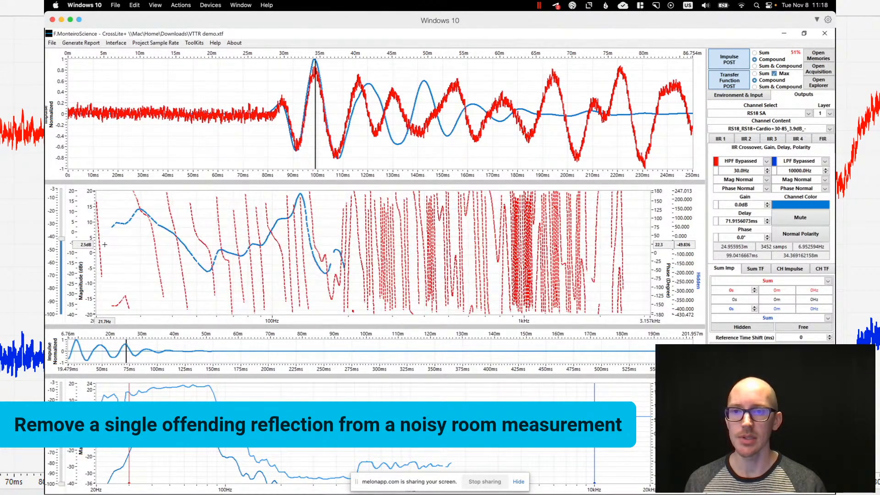
{"action": "scroll", "coordinate": [105, 244], "scroll_direction": "up", "scroll_amount": 2}
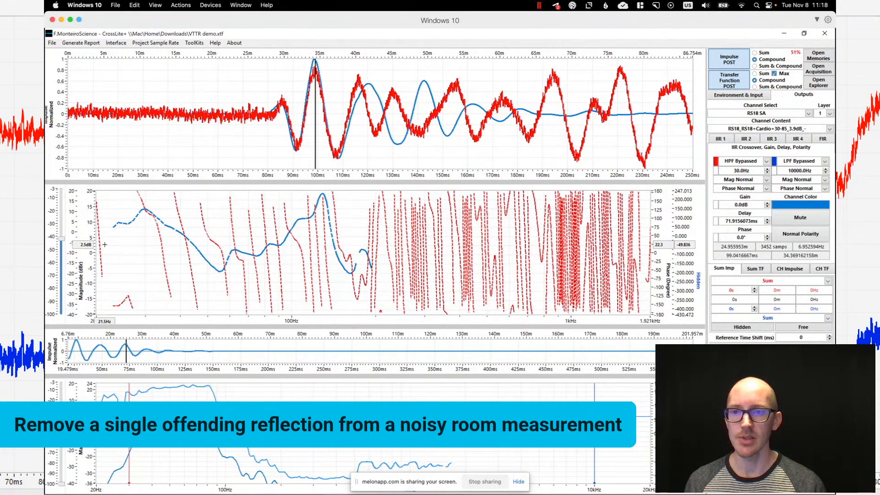
{"action": "right_click", "coordinate": [738, 130]}
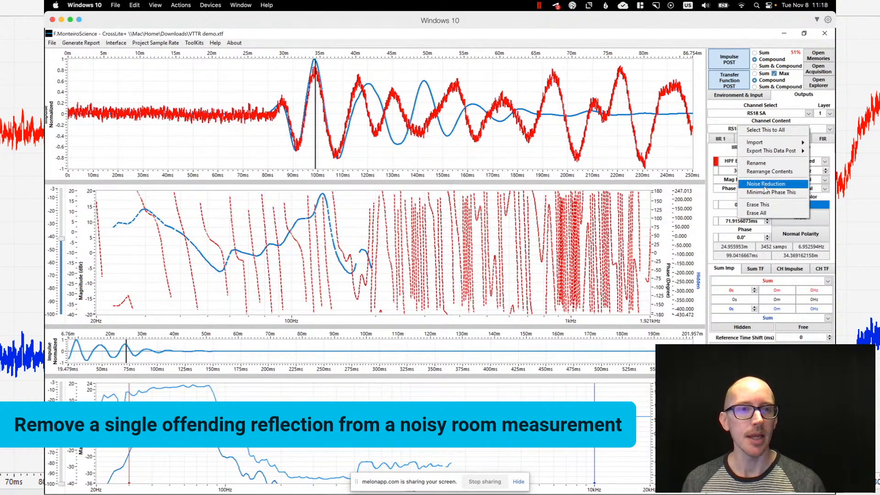
{"action": "left_click", "coordinate": [764, 186]}
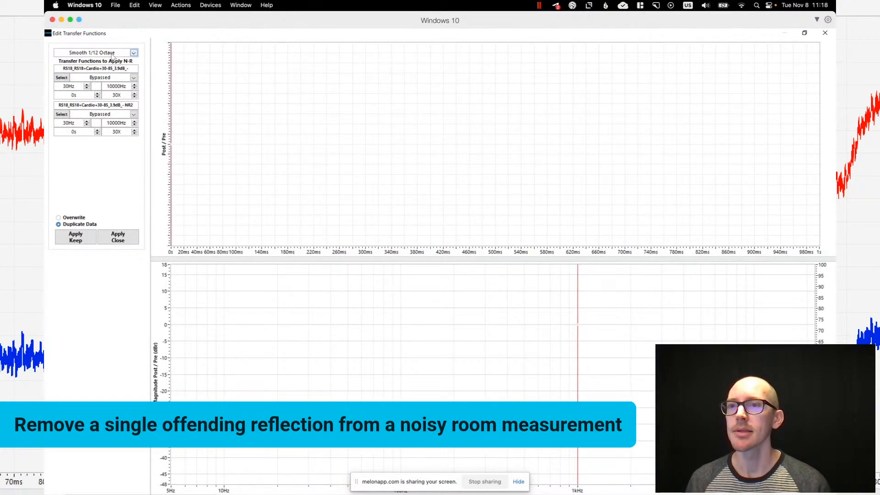
{"action": "left_click", "coordinate": [825, 32]}
- Select the RS18 channel, open Noise Reduction for "003 s", and set its method to Vary-Time Transform
{"action": "left_click", "coordinate": [748, 112]}
{"action": "left_click", "coordinate": [734, 122]}
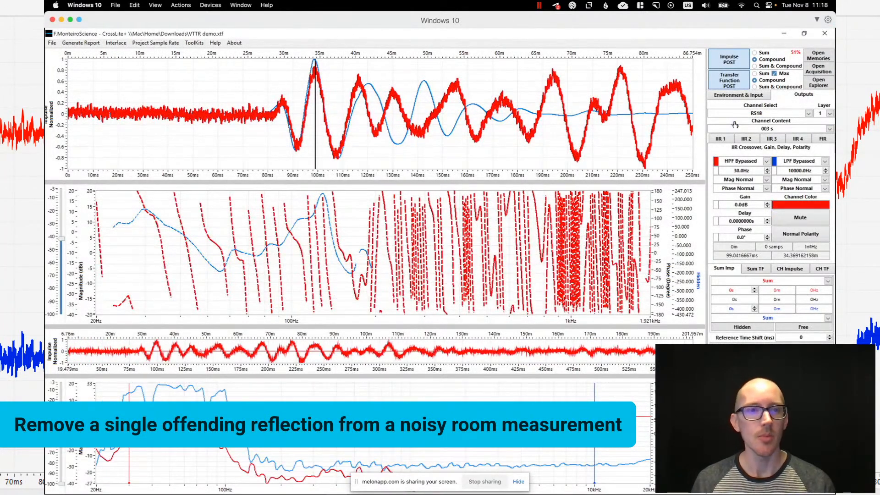
{"action": "right_click", "coordinate": [744, 128]}
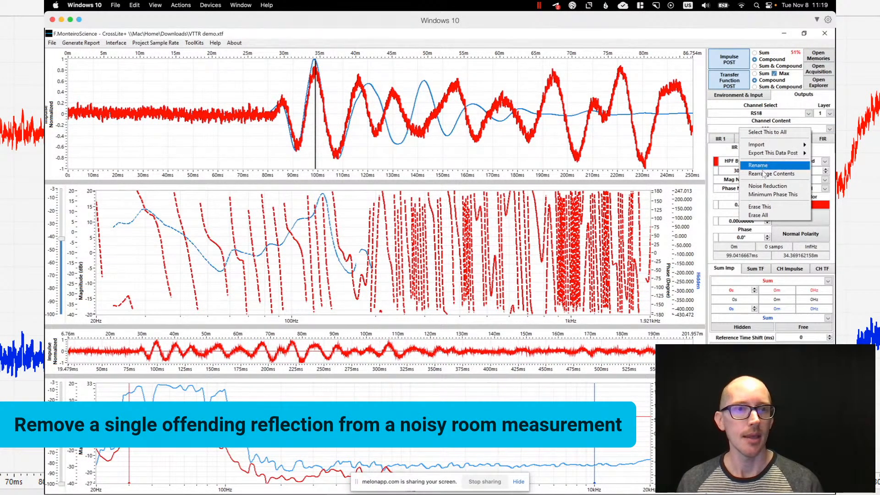
{"action": "left_click", "coordinate": [765, 185]}
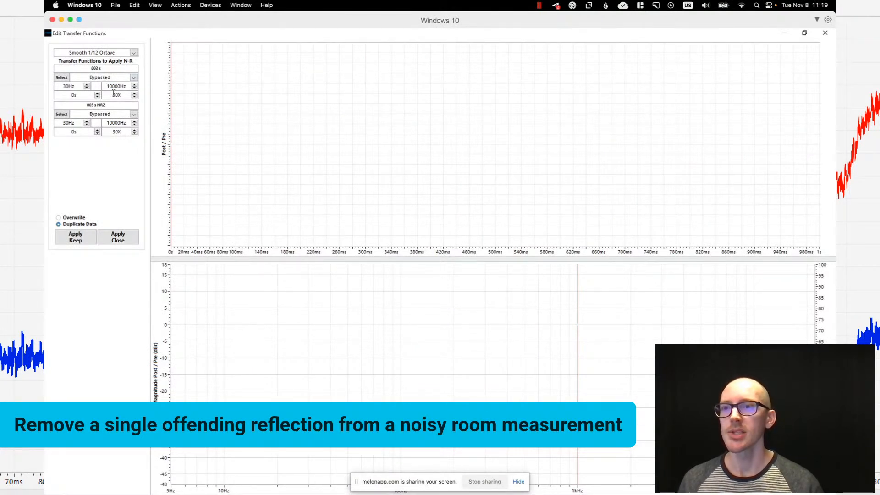
{"action": "left_click", "coordinate": [109, 79]}
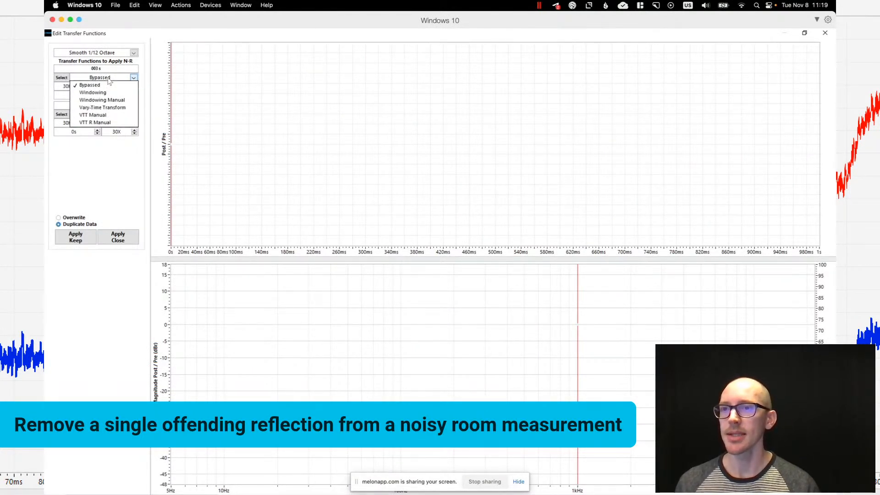
{"action": "left_click", "coordinate": [109, 108]}
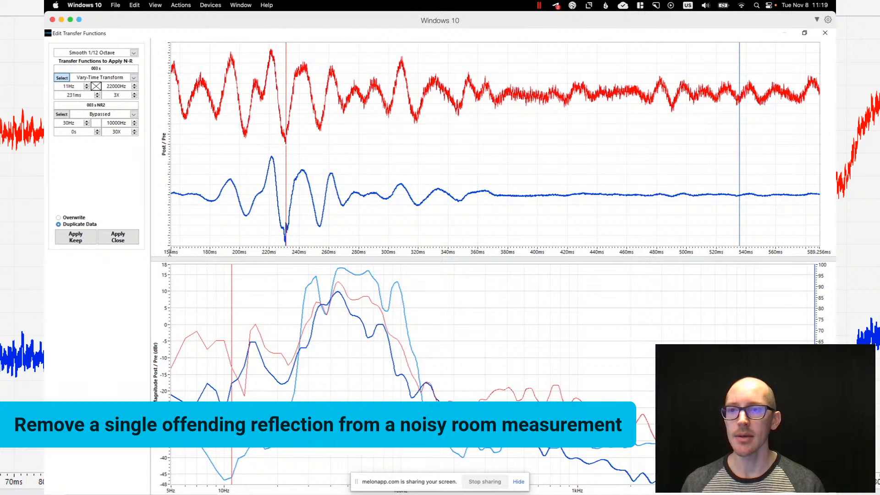
- Start the noise reduction impulse graph at 0 s and move its time marker to the first peak at about 100 ms
{"action": "type", "text": "0"}
{"action": "key", "text": "Return"}
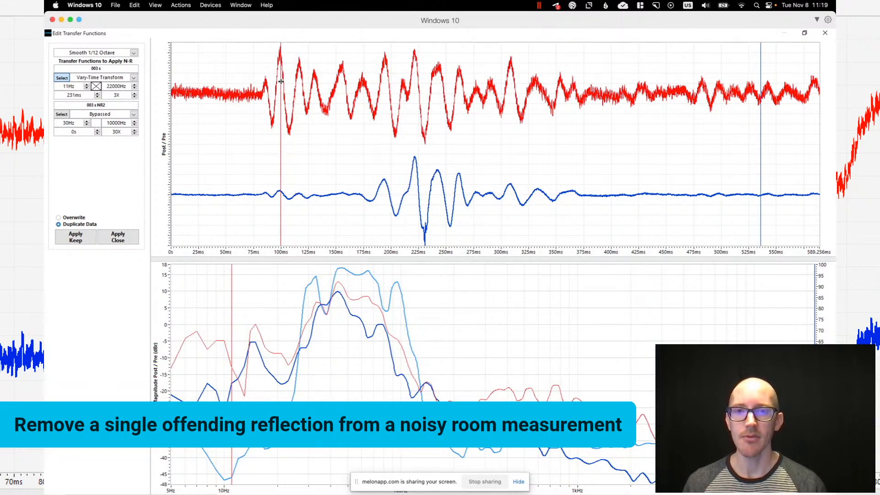
{"action": "left_click_drag", "start_coordinate": [281, 82], "coordinate": [281, 85]}
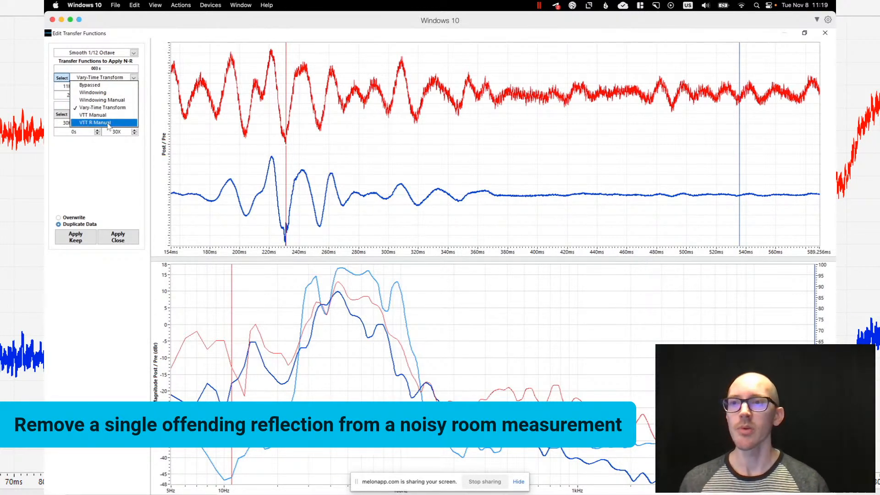
- Set the noise reduction method for "003 s" to VTT R Manual and start the impulse graph's time axis at 0 s
{"action": "left_click", "coordinate": [109, 122]}
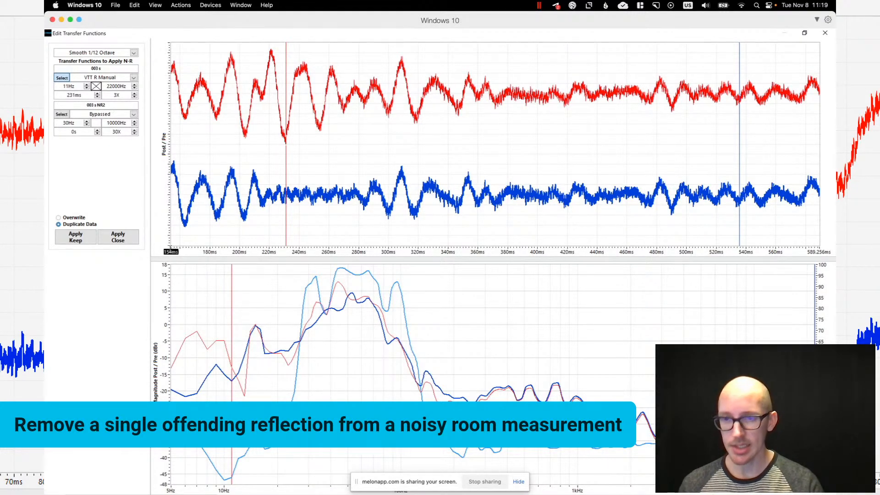
{"action": "type", "text": "0"}
{"action": "key", "text": "Return"}
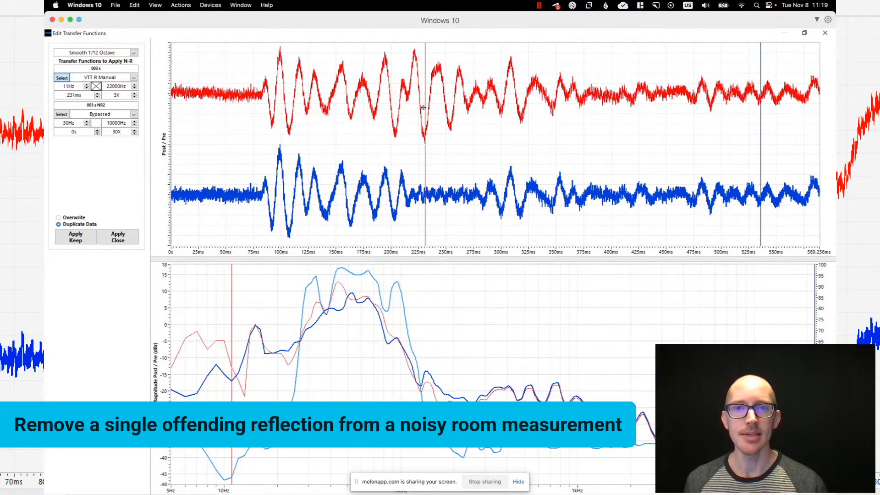
- Try a window size of 4X for the reversed transform, and return the window size to 3X
{"action": "double_click", "coordinate": [116, 94]}
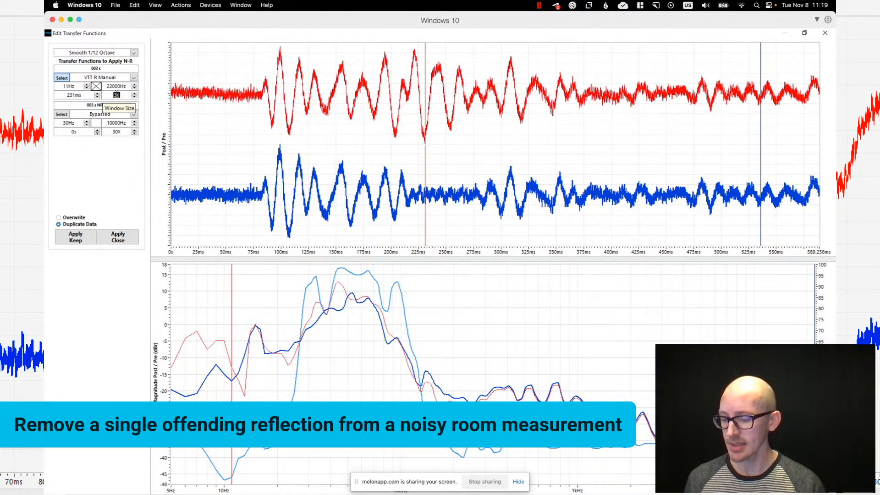
{"action": "type", "text": "4"}
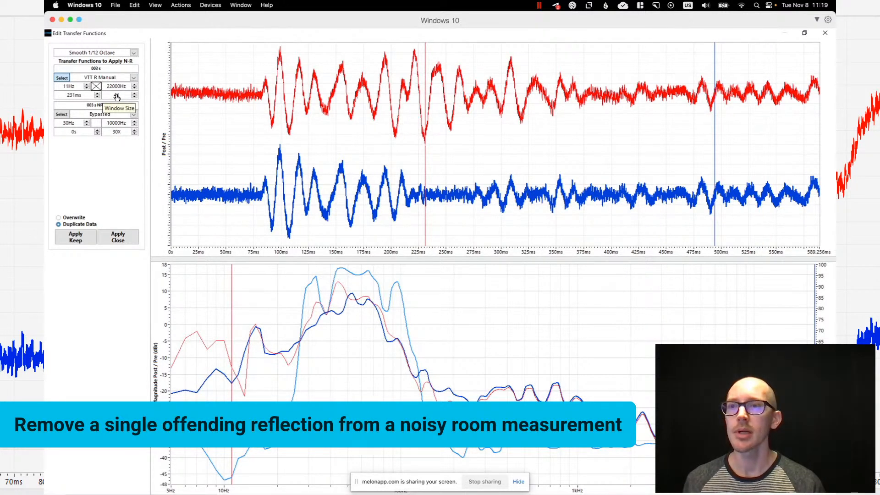
{"action": "double_click", "coordinate": [116, 95]}
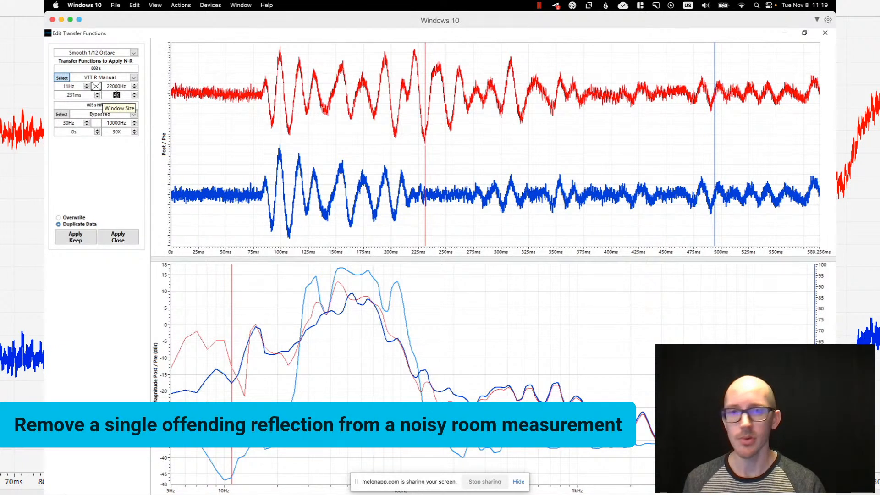
{"action": "type", "text": "3"}
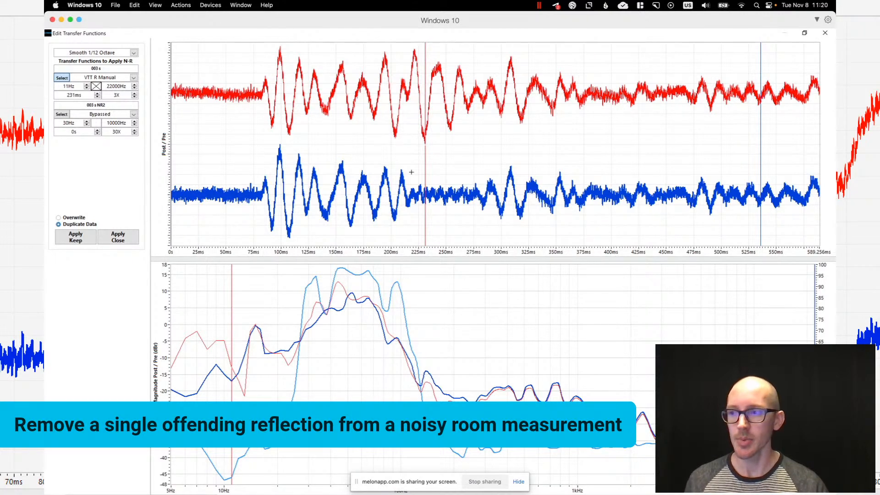
- Apply the reversed transform to "003 s" as duplicate data and set the RS18 channel content to "003 s NR3"
{"action": "left_click", "coordinate": [122, 240]}
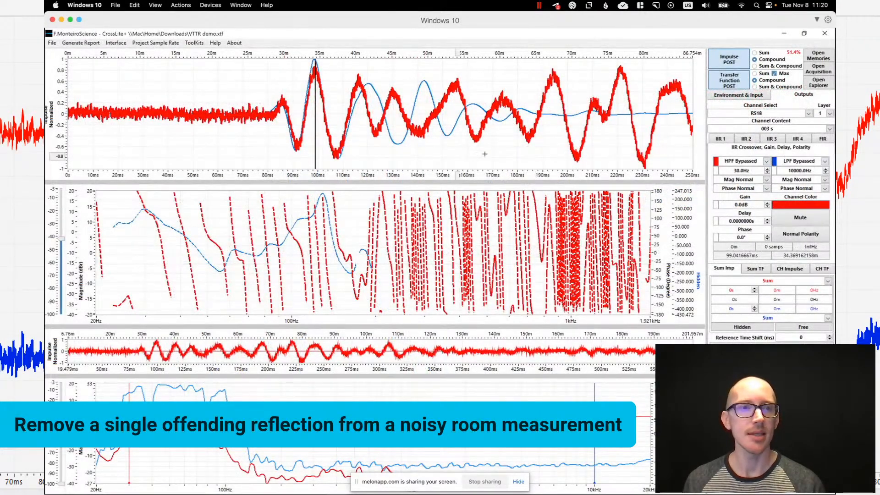
{"action": "left_click", "coordinate": [756, 129]}
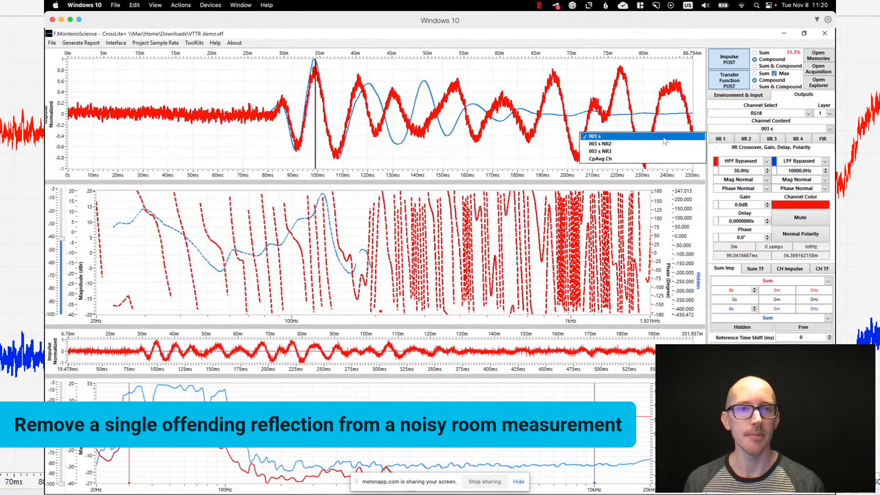
{"action": "left_click", "coordinate": [652, 153]}
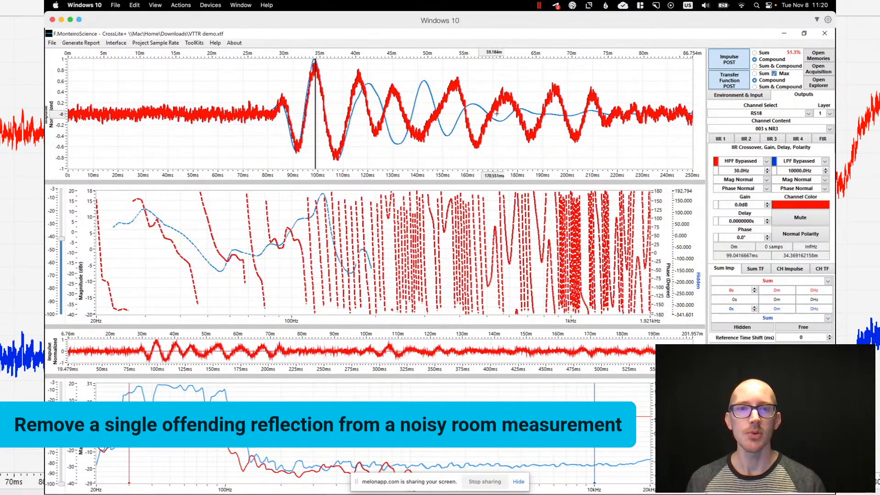
- Open Noise Reduction again, set the method for "003 s NR3" to Vary-Time Transform, and start the impulse graph's time axis at 0 s
{"action": "right_click", "coordinate": [744, 127]}
{"action": "left_click", "coordinate": [771, 184]}
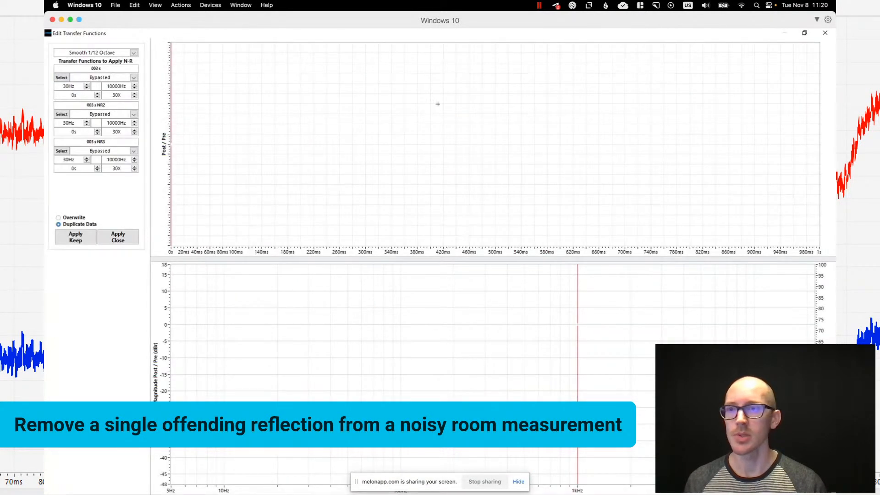
{"action": "left_click", "coordinate": [114, 151]}
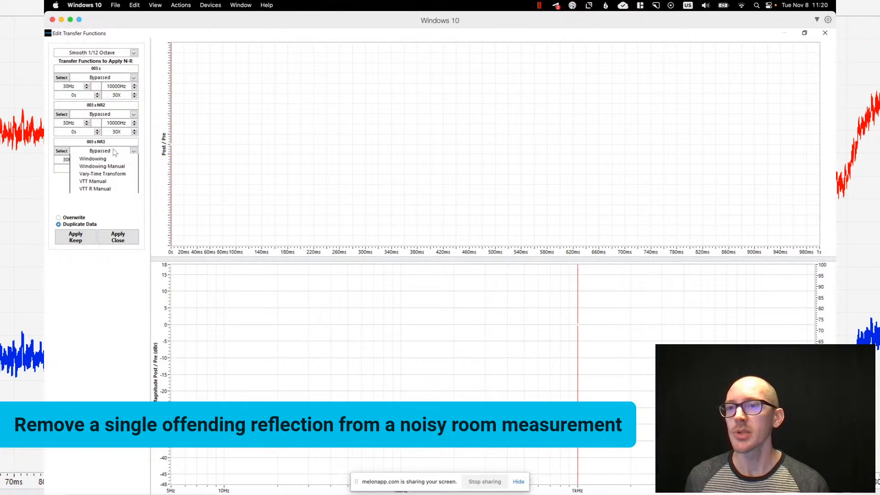
{"action": "left_click", "coordinate": [110, 181]}
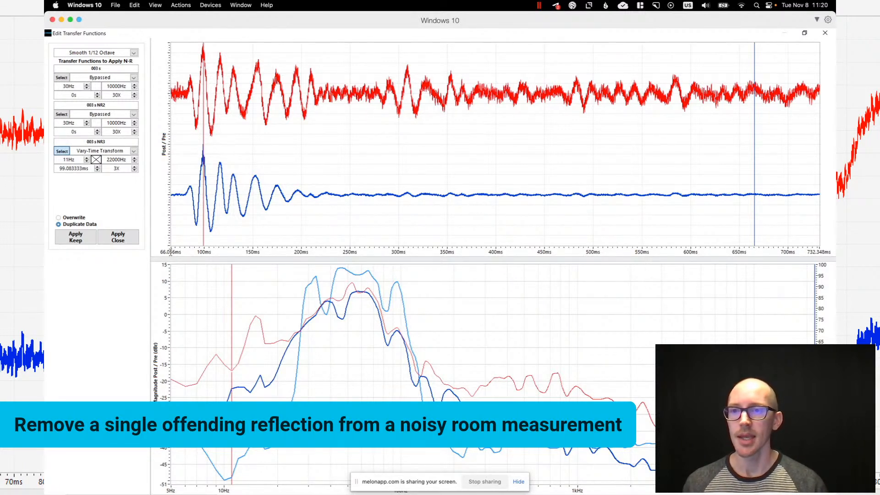
{"action": "double_click", "coordinate": [170, 252]}
{"action": "type", "text": "0"}
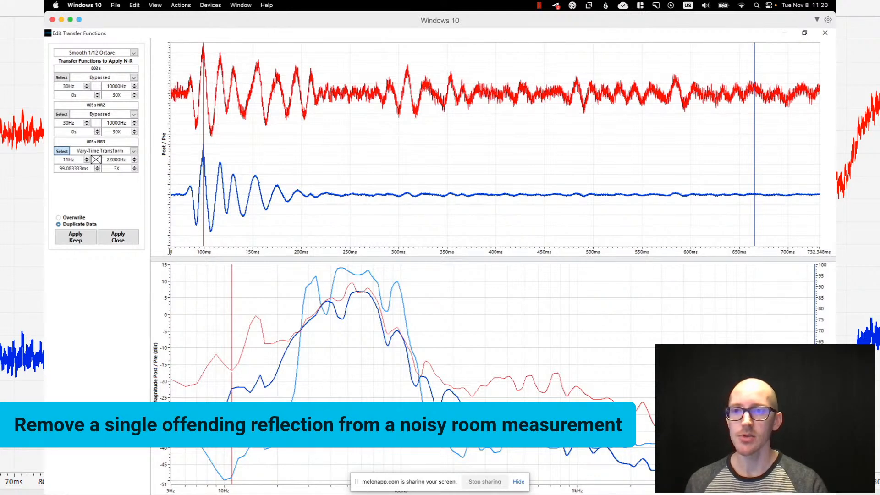
{"action": "key", "text": "Return"}
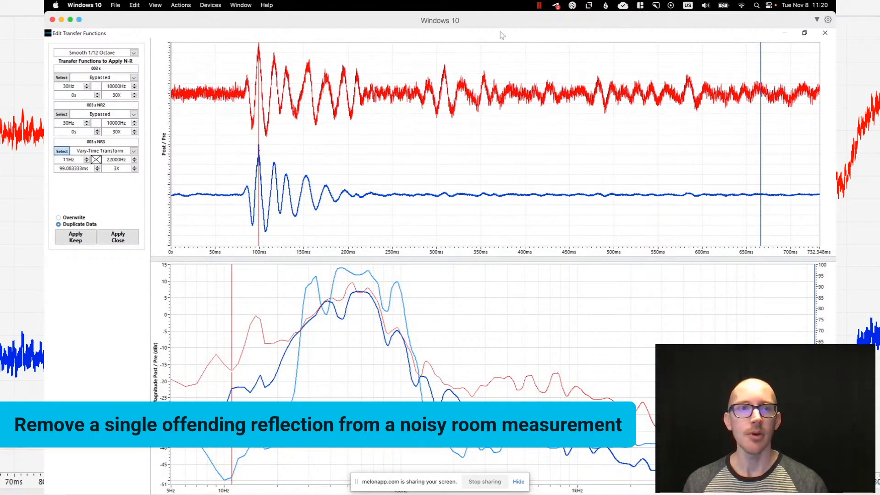
- Shrink and move the Edit Transfer Functions window to view the main impulse graph, and maximize the window again
{"action": "left_click", "coordinate": [804, 32]}
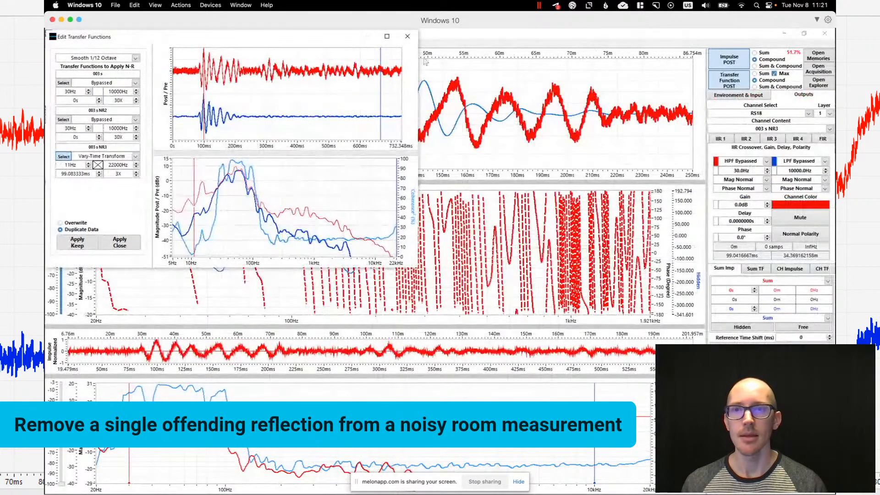
{"action": "left_click_drag", "start_coordinate": [311, 38], "coordinate": [411, 238]}
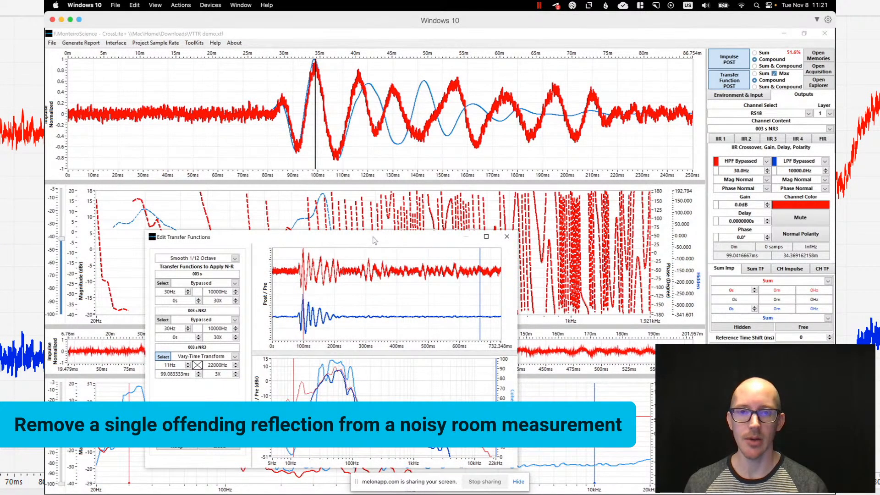
{"action": "left_click", "coordinate": [486, 237]}
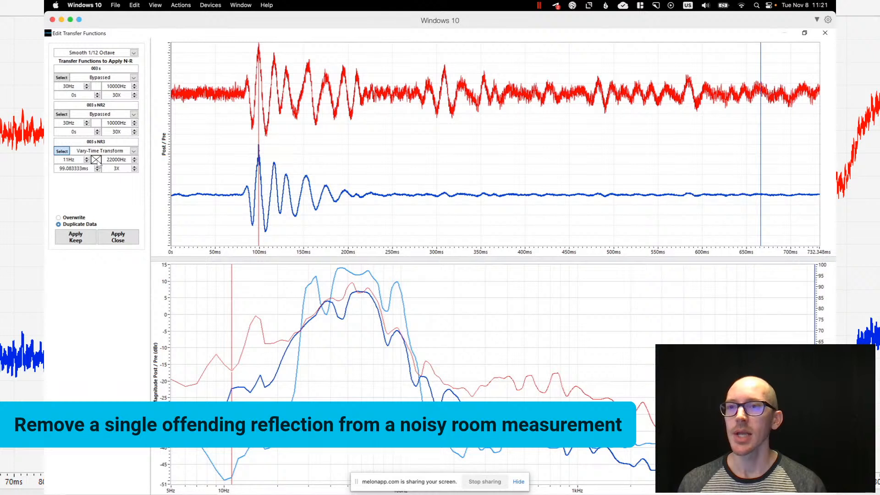
- Set the method for "003 s NR3" to VTT Manual and limit its frequency range to about 15 Hz to 231 Hz
{"action": "left_click", "coordinate": [108, 151]}
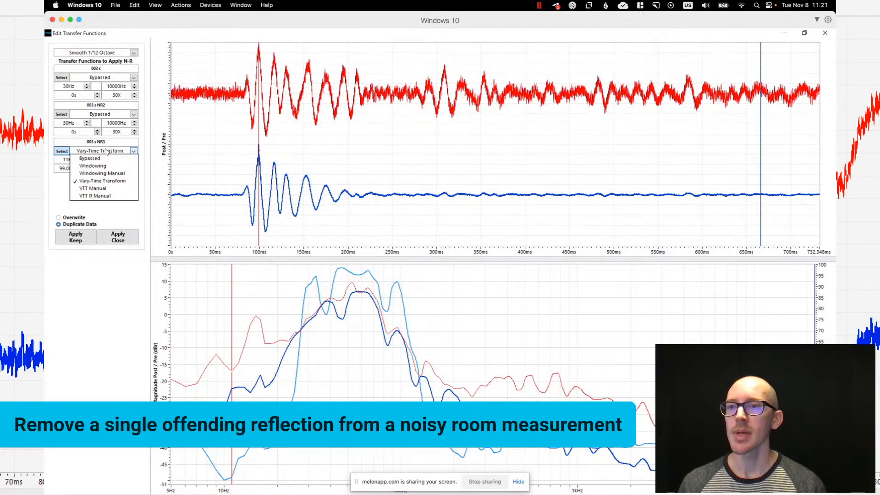
{"action": "left_click", "coordinate": [105, 189]}
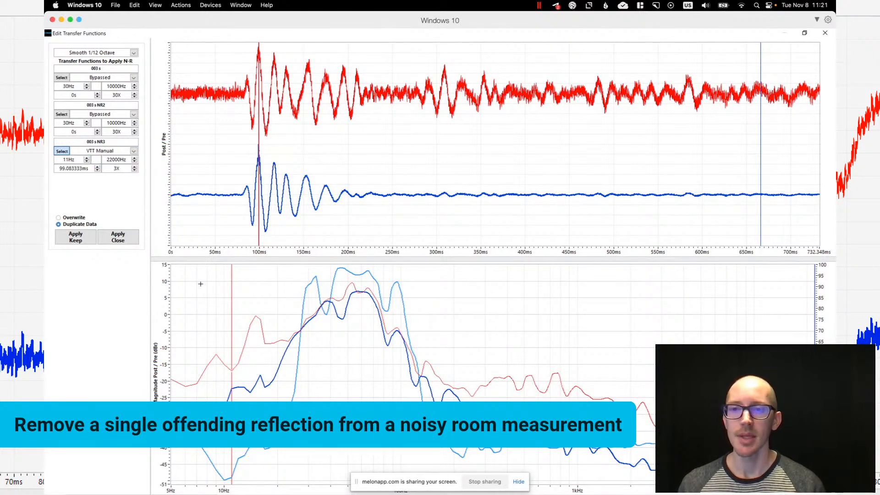
{"action": "left_click_drag", "start_coordinate": [233, 291], "coordinate": [257, 293]}
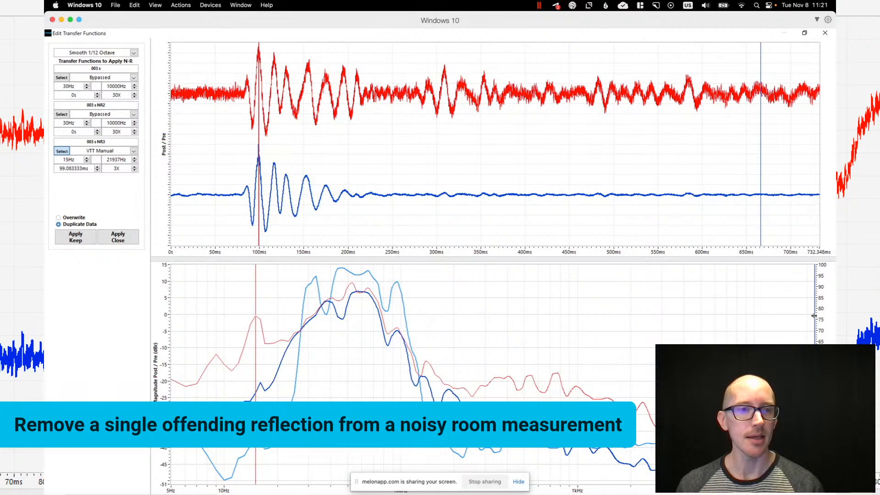
{"action": "left_click_drag", "start_coordinate": [812, 316], "coordinate": [466, 337]}
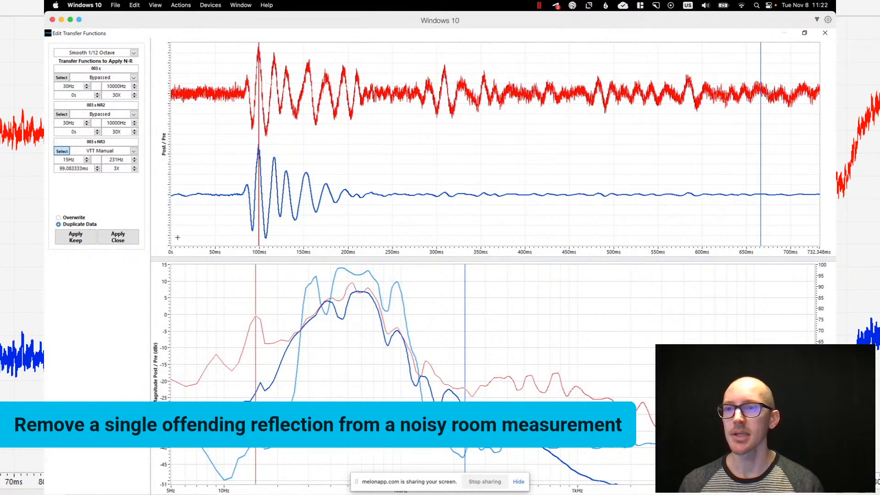
- Apply the VTT Manual noise reduction as duplicate data and set the RS18 channel content to "003 s NR3 NR4"
{"action": "left_click", "coordinate": [118, 238]}
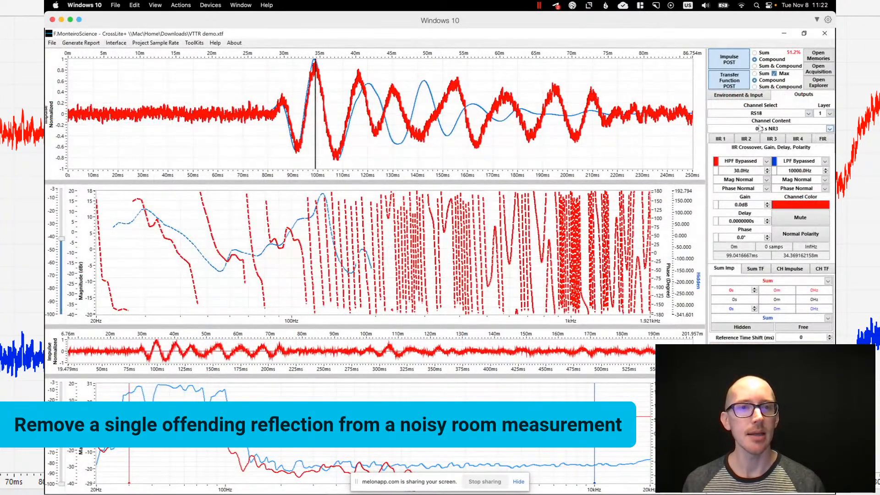
{"action": "left_click", "coordinate": [761, 128]}
{"action": "left_click", "coordinate": [626, 159]}
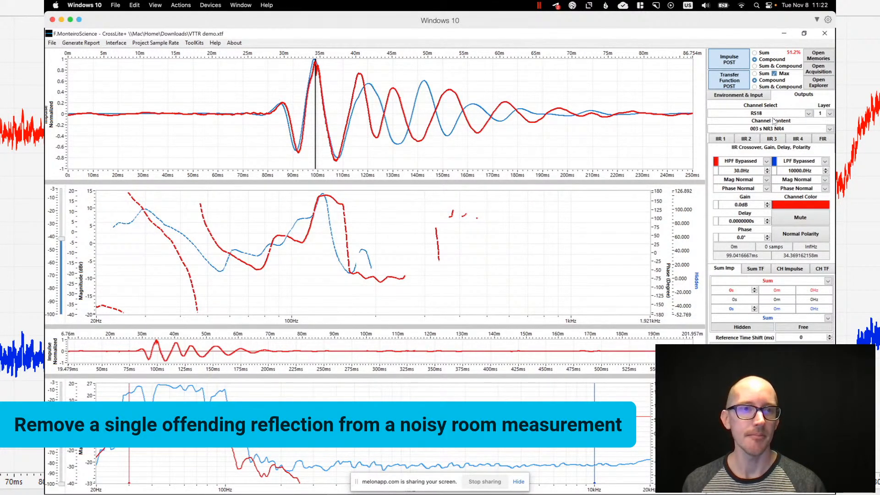
- Compare the impulse responses of "003 s", "003 s NR3" and "003 s NR3 NR4" by switching the RS18 channel content
{"action": "left_click", "coordinate": [830, 128]}
{"action": "left_click", "coordinate": [679, 138]}
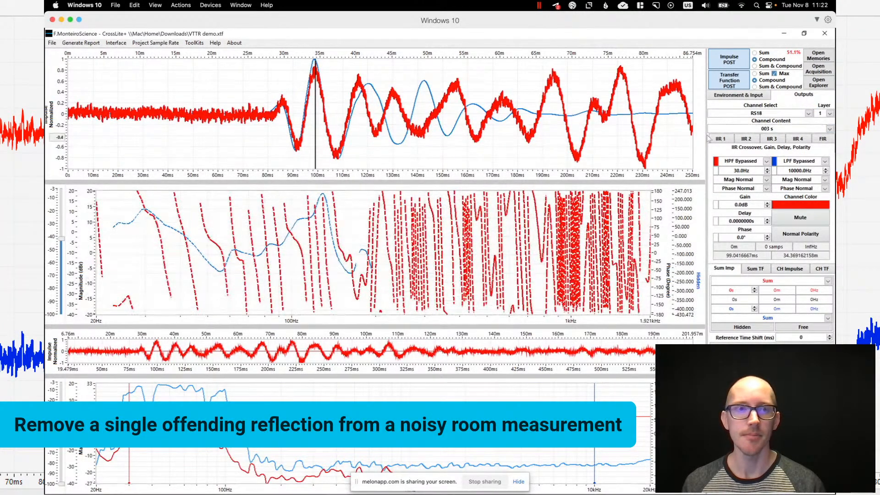
{"action": "left_click", "coordinate": [757, 129]}
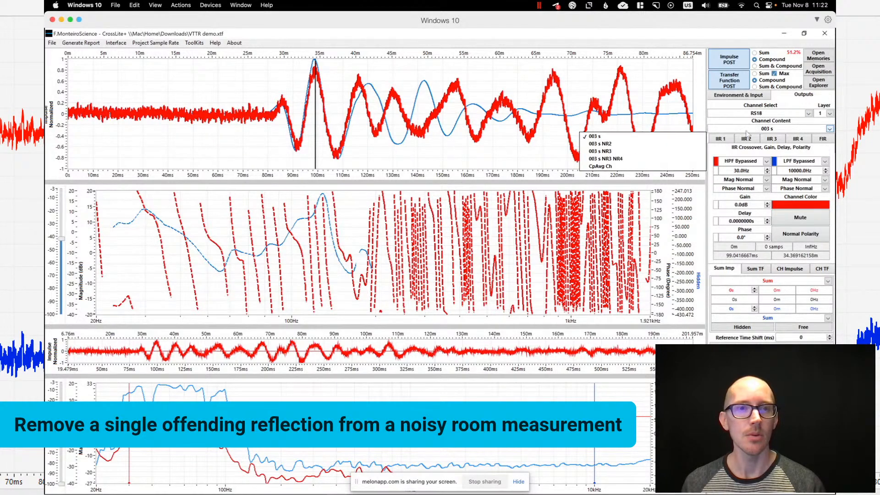
{"action": "left_click", "coordinate": [639, 152]}
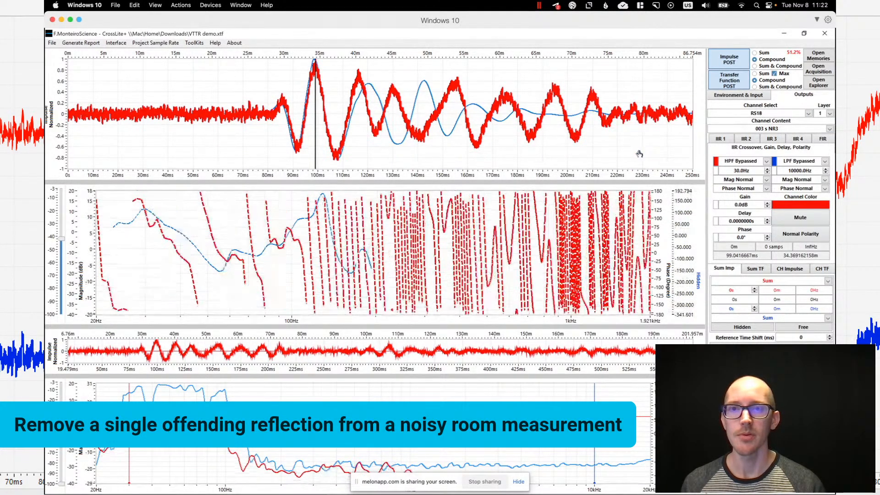
{"action": "left_click", "coordinate": [754, 132]}
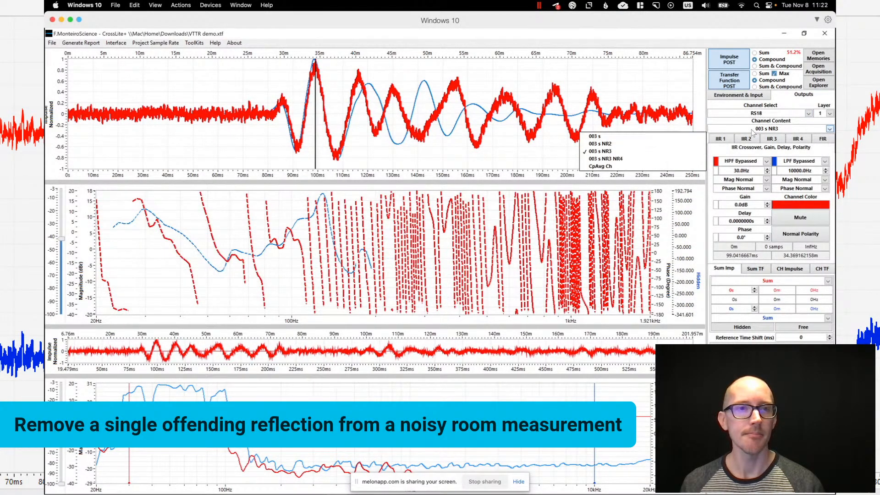
{"action": "left_click", "coordinate": [651, 159]}
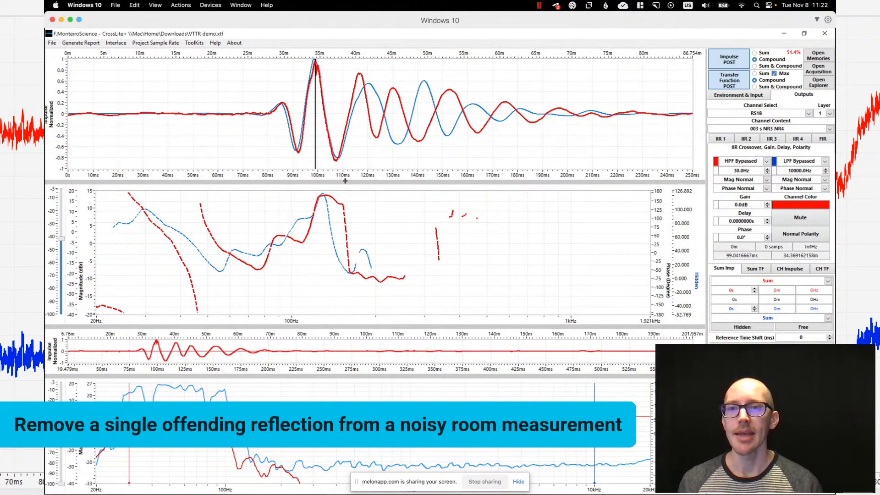
- Reduce the height of the main impulse graph and examine the low-frequency magnitude and phase traces in the transfer function graph
{"action": "left_click_drag", "start_coordinate": [345, 171], "coordinate": [345, 149]}
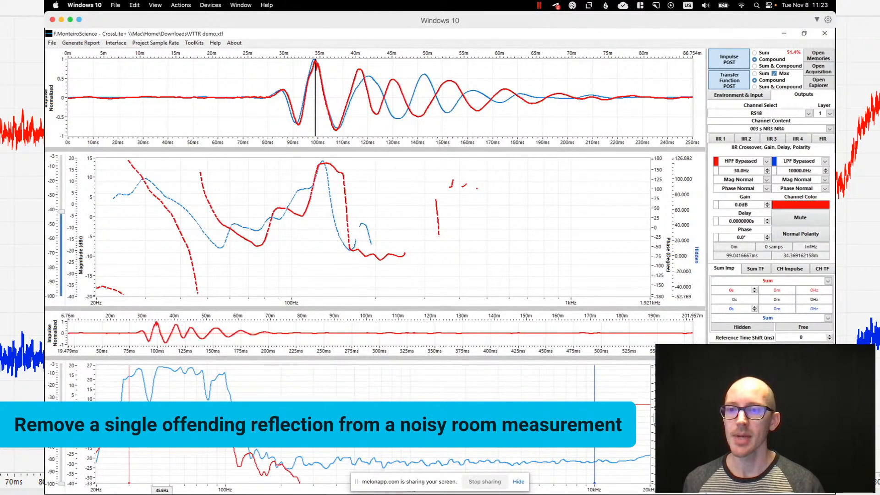
{"action": "scroll", "coordinate": [222, 232], "scroll_direction": "down", "scroll_amount": 1}
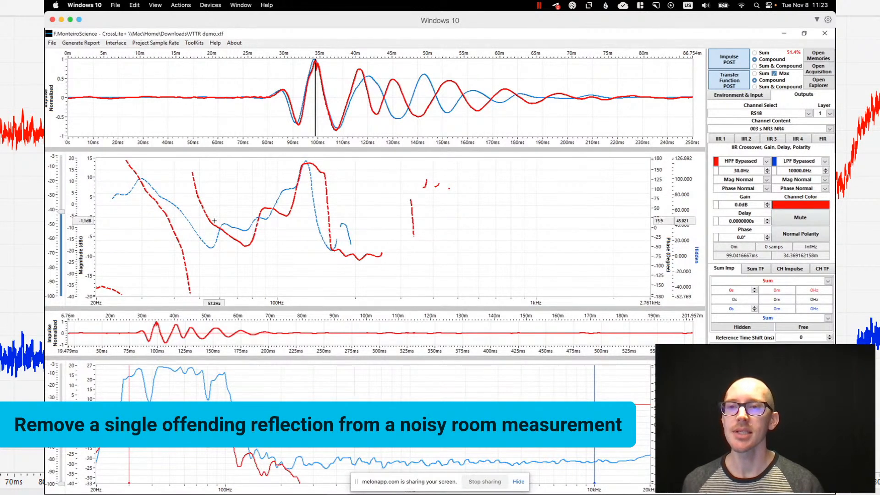
{"action": "scroll", "coordinate": [140, 220], "scroll_direction": "up", "scroll_amount": 1}
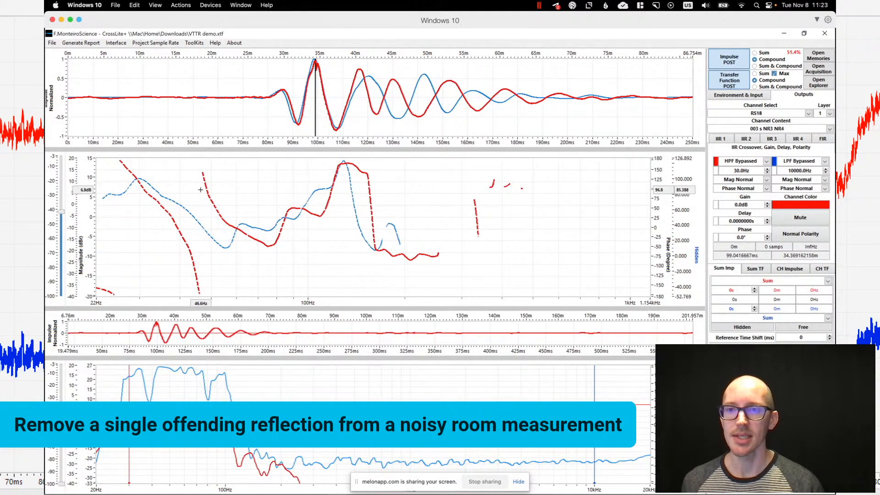
{"action": "scroll", "coordinate": [199, 206], "scroll_direction": "down", "scroll_amount": 1}
{"action": "scroll", "coordinate": [199, 206], "scroll_direction": "down", "scroll_amount": 3}
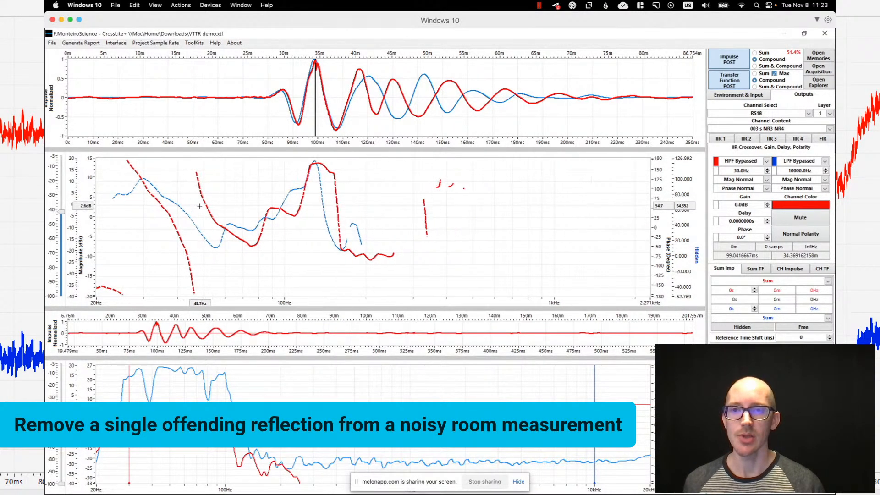
{"action": "scroll", "coordinate": [199, 206], "scroll_direction": "up", "scroll_amount": 1}
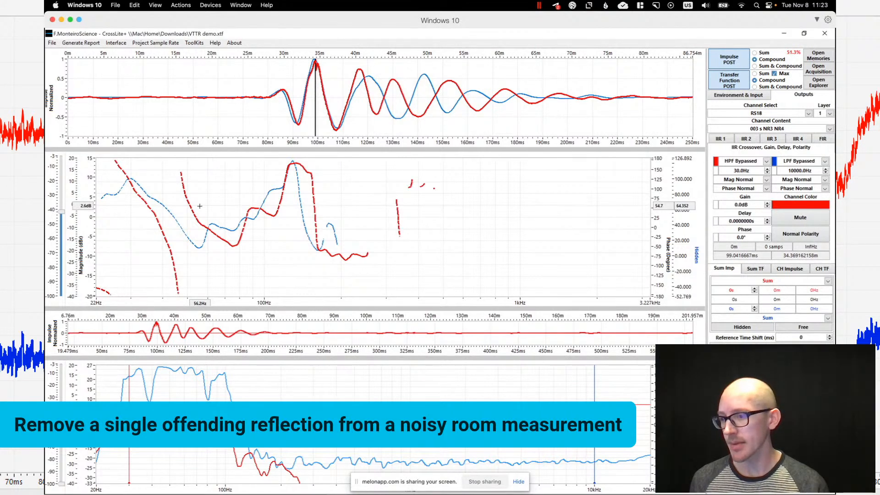
- Switch between CrossLite+ and the SubAligner Download Results page in Chrome to check the available result data
{"action": "key", "text": "super+Tab"}
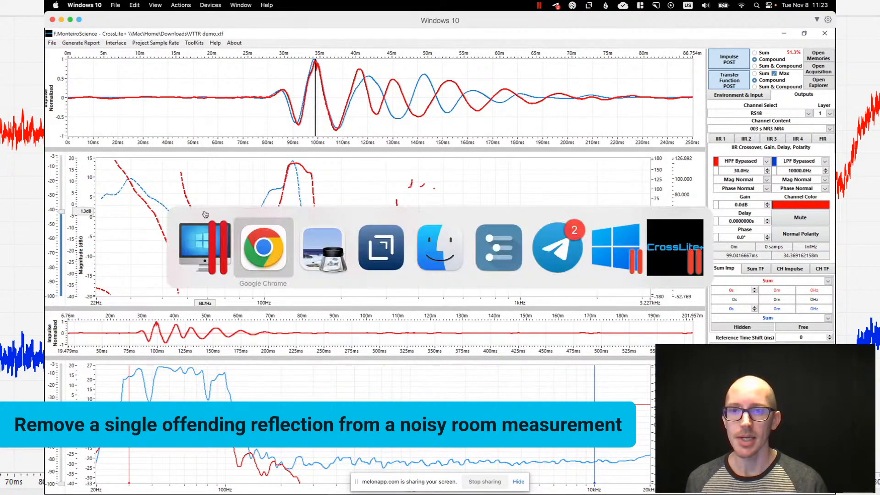
{"action": "left_click", "coordinate": [244, 258]}
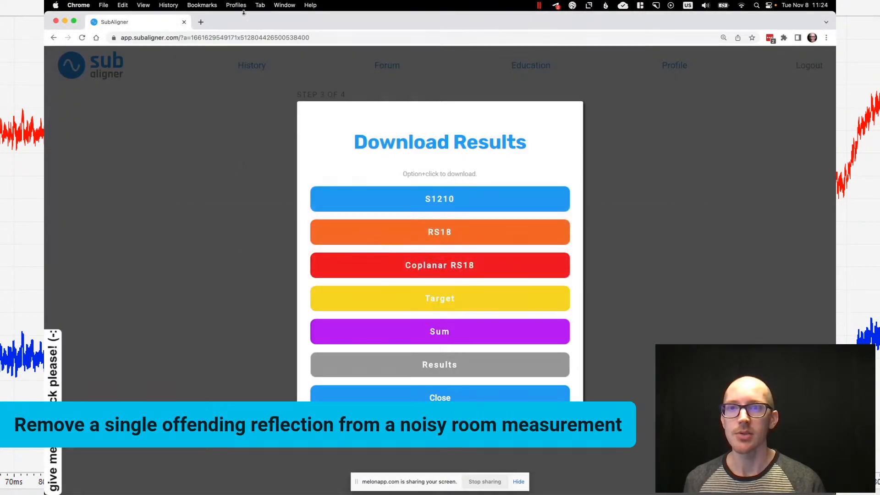
{"action": "key", "text": "super+Tab"}
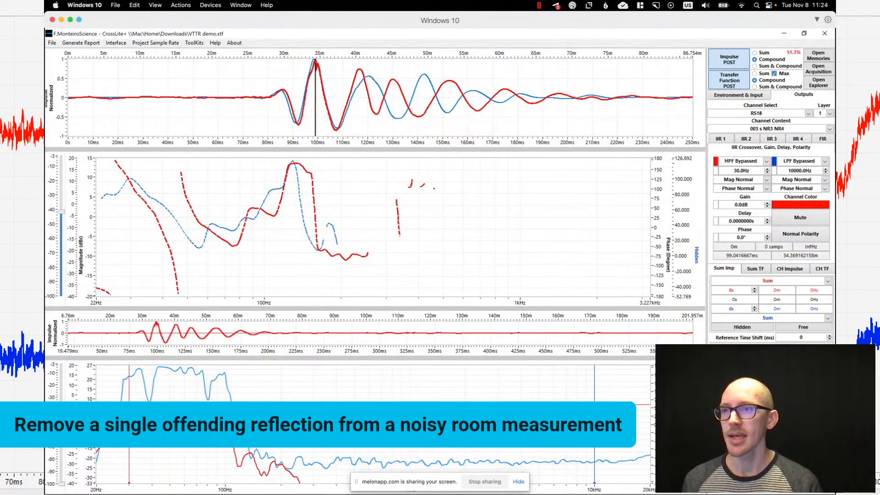
{"action": "key", "text": "super+Tab"}
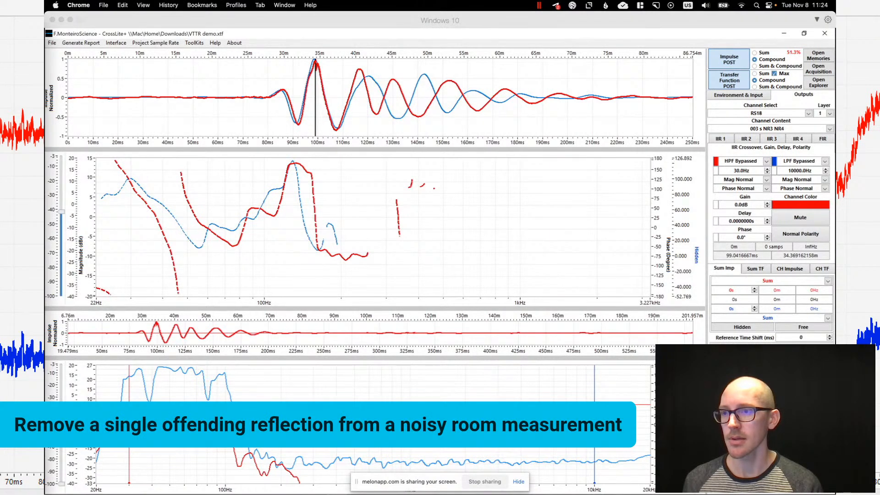